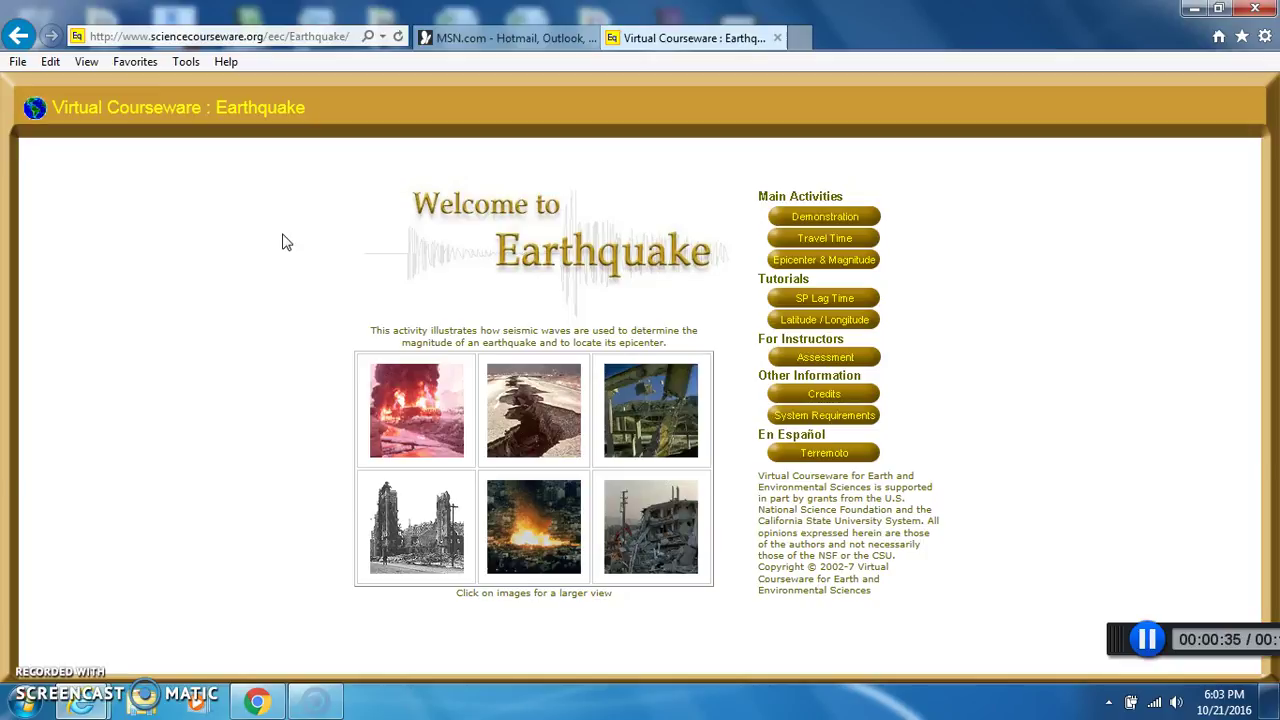
Open the Epicenter and Magnitude activity page.
{"action": "left_click", "coordinate": [279, 230]}
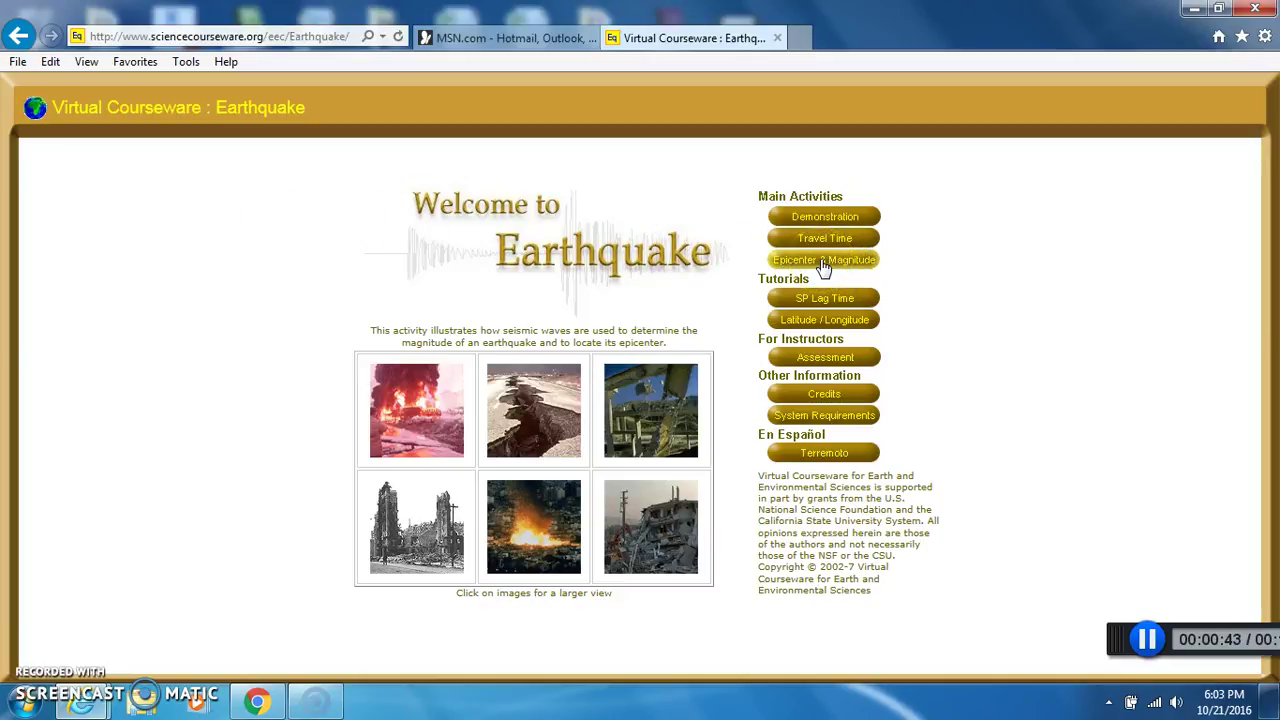
{"action": "left_click", "coordinate": [352, 143]}
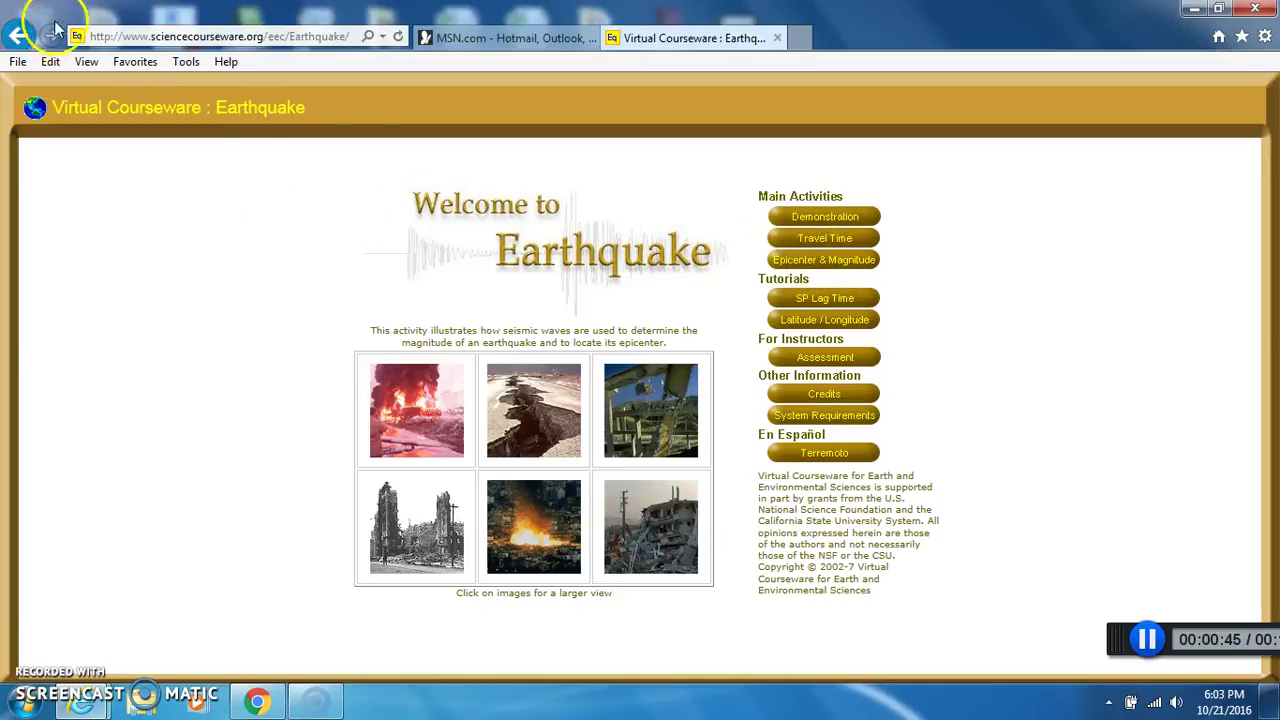
{"action": "left_click", "coordinate": [946, 314]}
{"action": "left_click", "coordinate": [835, 268]}
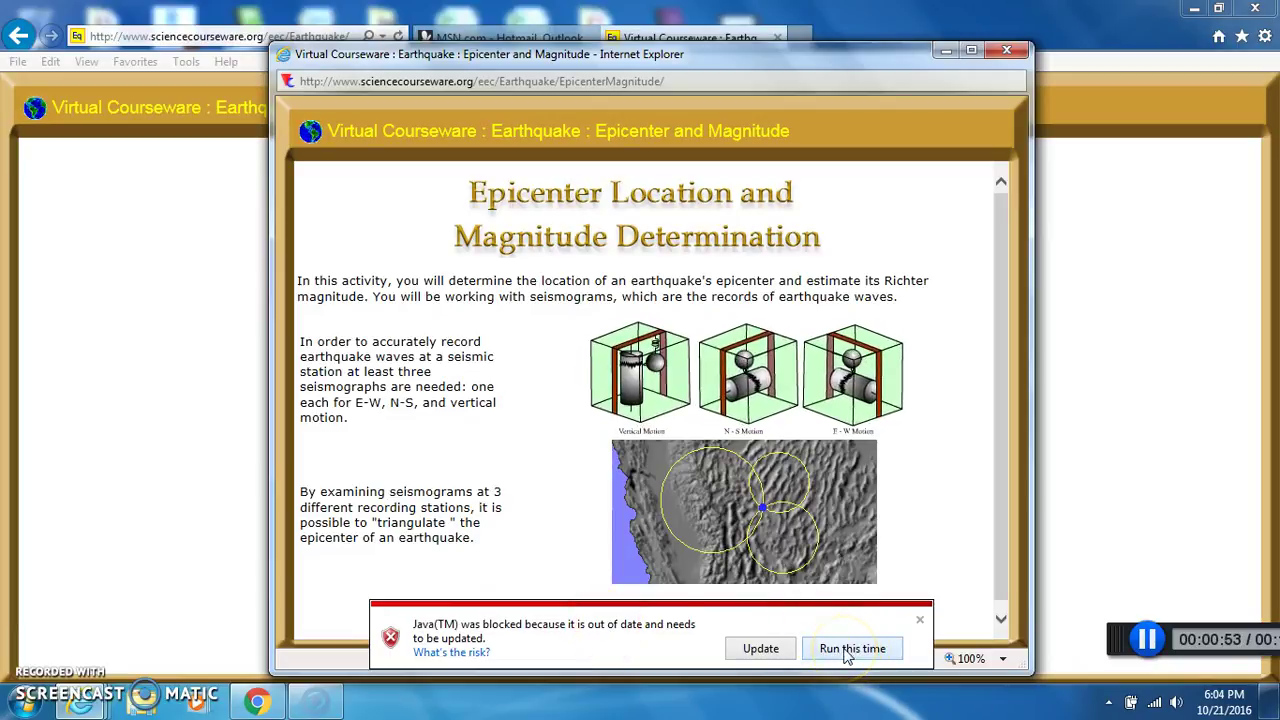
Allow the activity's Java content to run and dismiss the security warnings.
{"action": "left_click", "coordinate": [850, 649]}
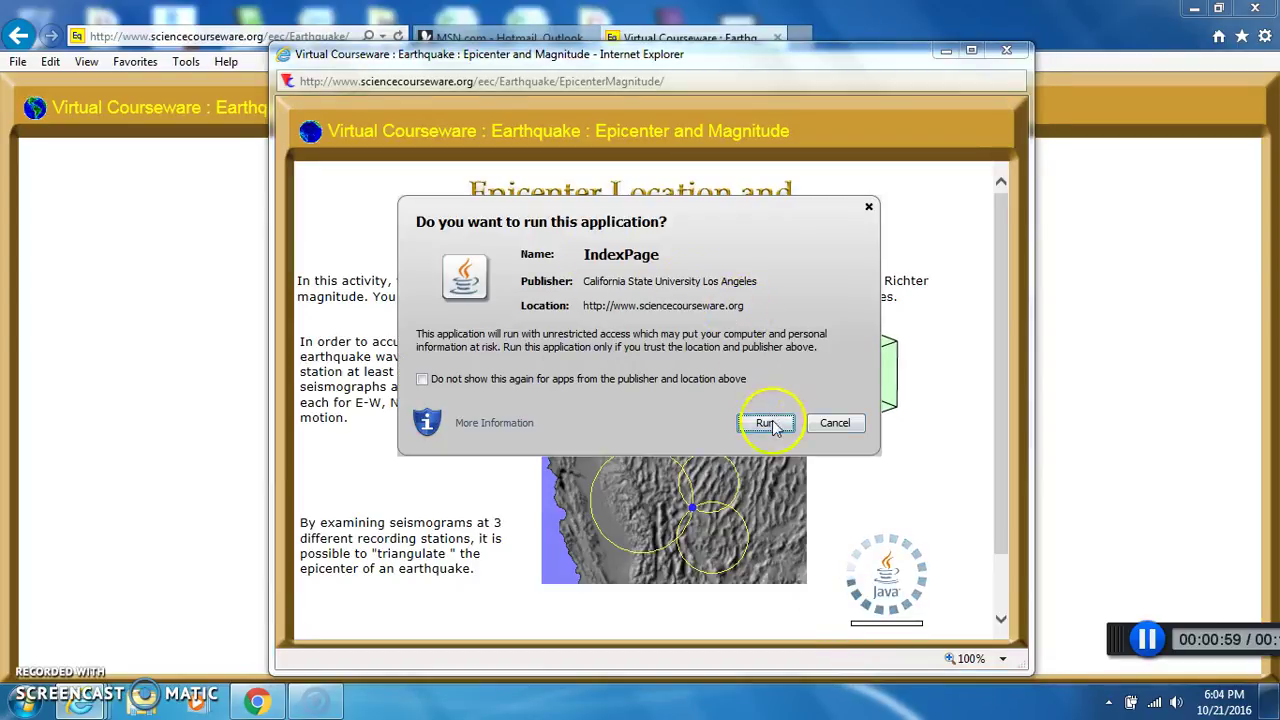
{"action": "left_click", "coordinate": [765, 424]}
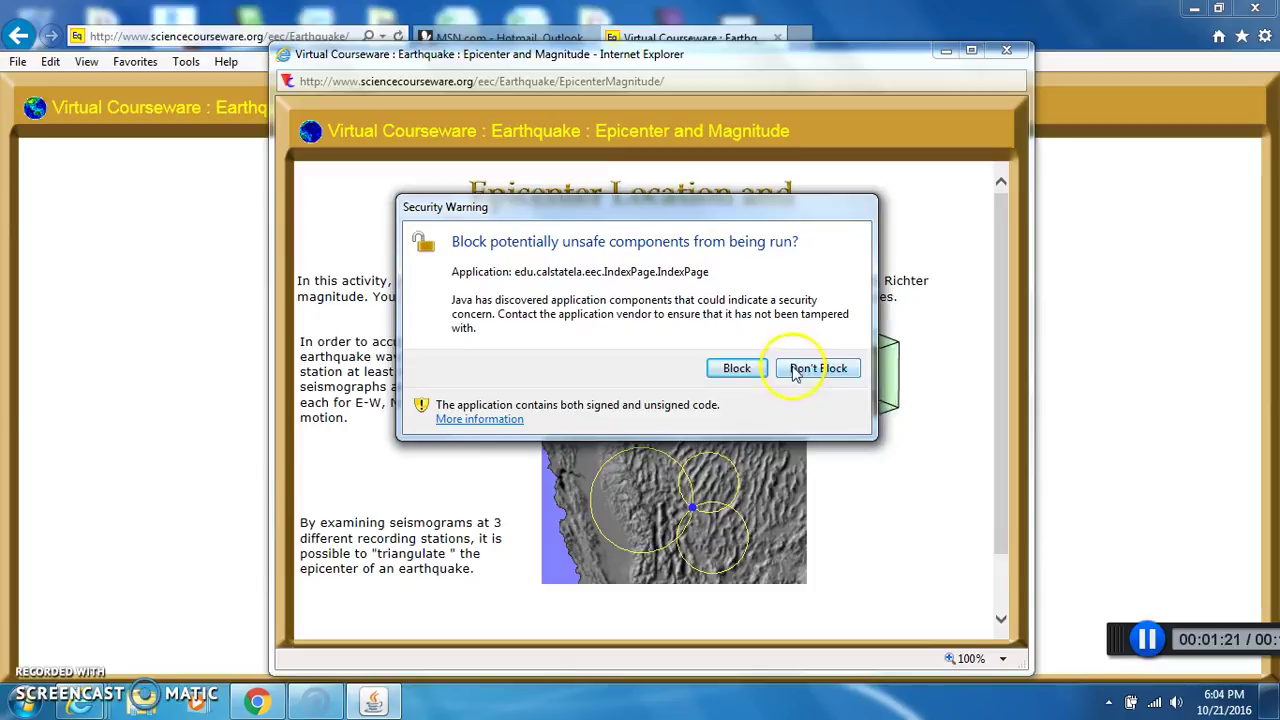
{"action": "left_click", "coordinate": [814, 372]}
{"action": "scroll", "coordinate": [1000, 420], "scroll_direction": "down", "scroll_amount": 2}
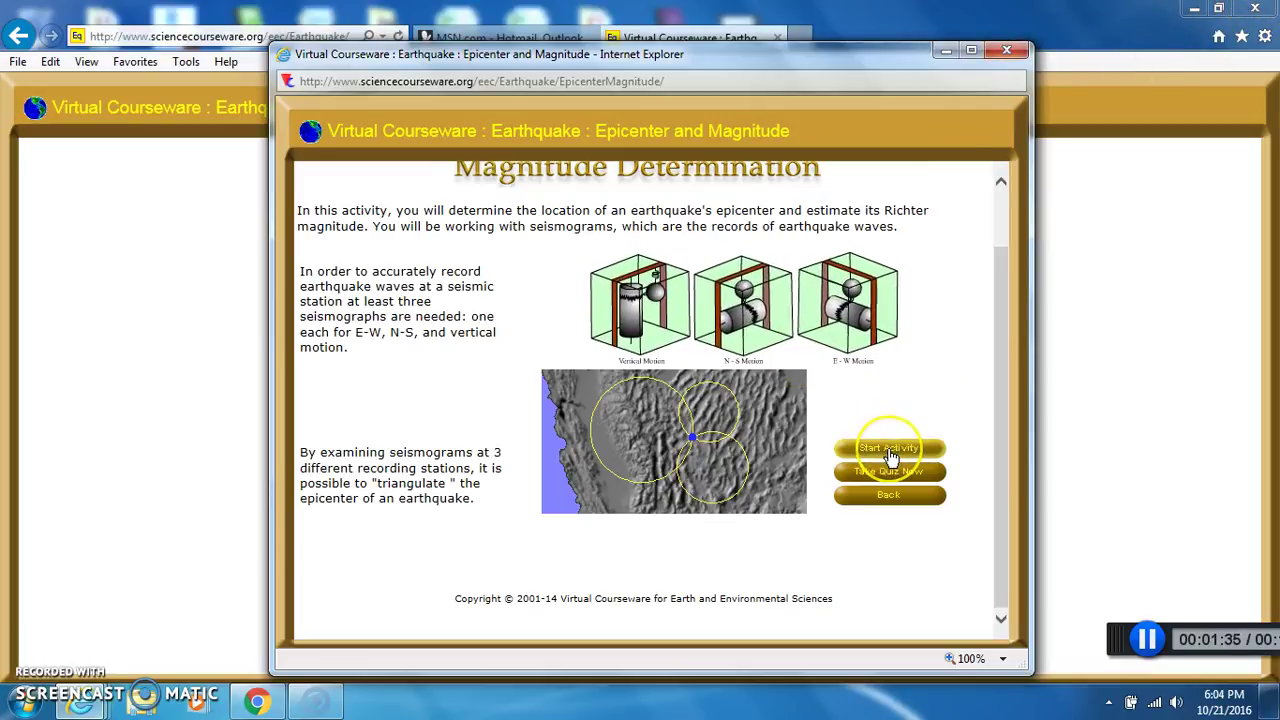
Start the activity in a maximized window and trigger an earthquake at a random location.
{"action": "left_click", "coordinate": [889, 453]}
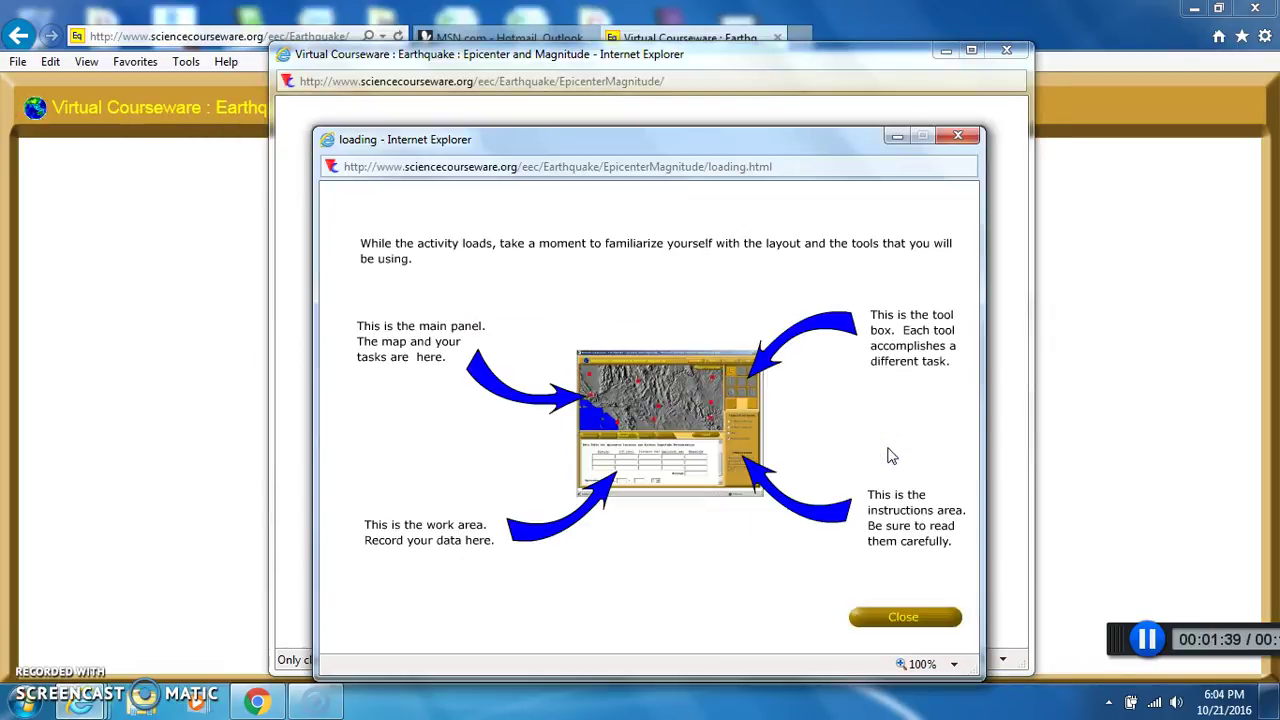
{"action": "left_click", "coordinate": [957, 138]}
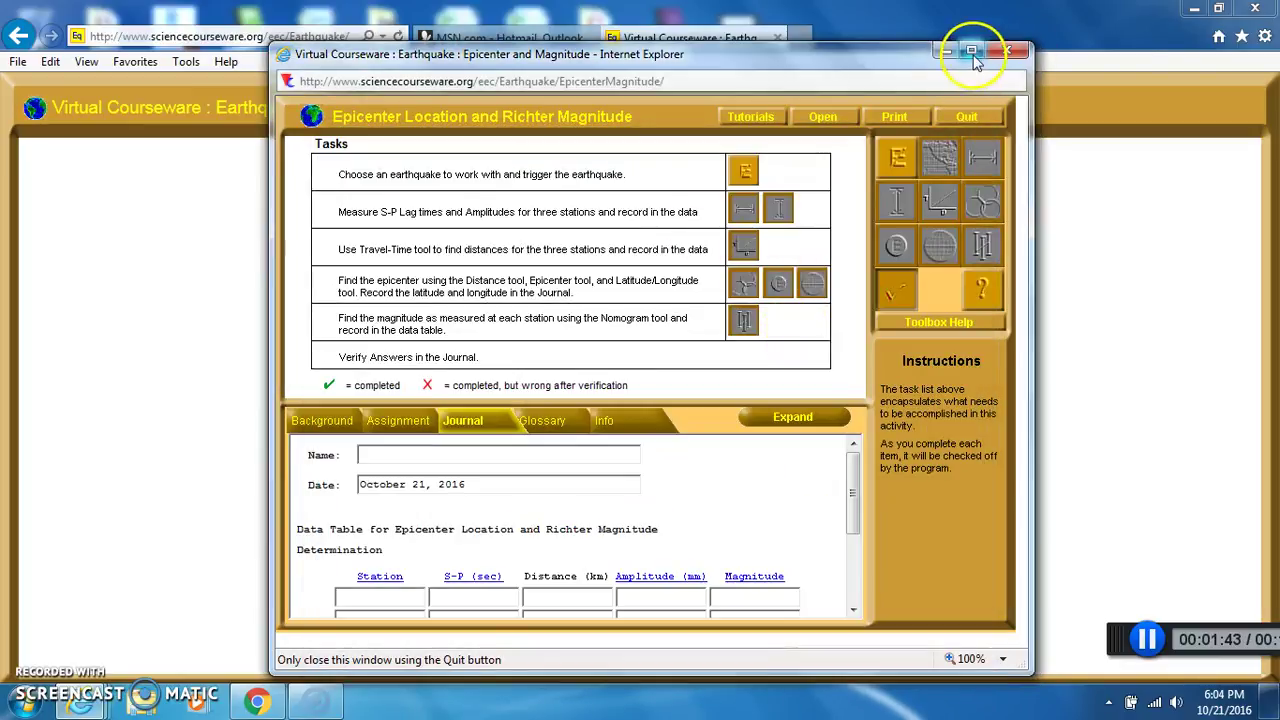
{"action": "left_click", "coordinate": [1194, 9]}
{"action": "left_click", "coordinate": [971, 49]}
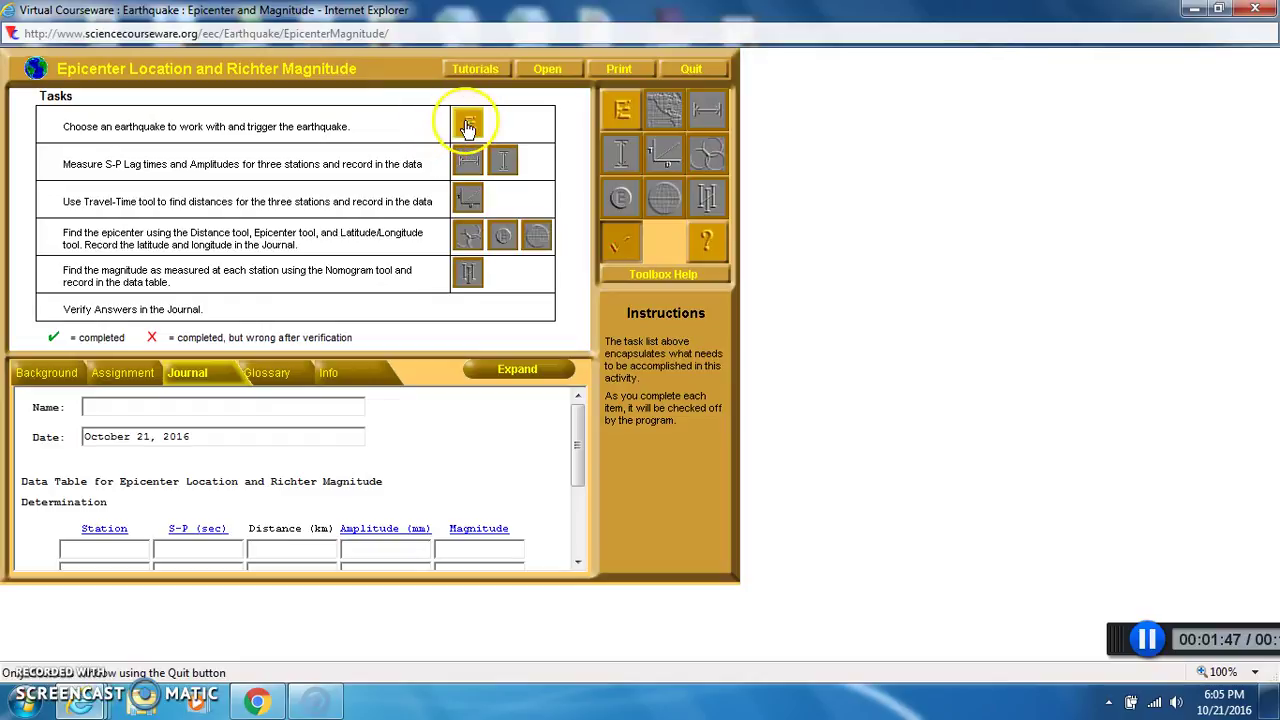
{"action": "left_click", "coordinate": [469, 125]}
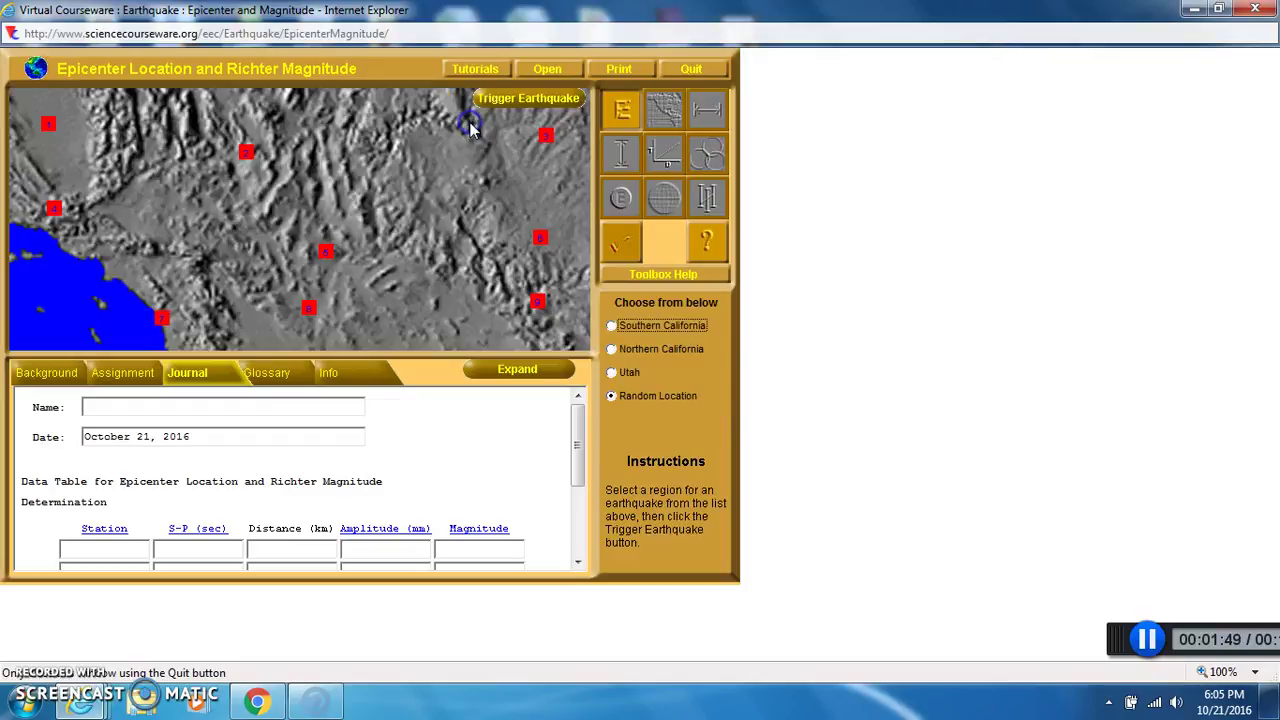
{"action": "left_click", "coordinate": [526, 104]}
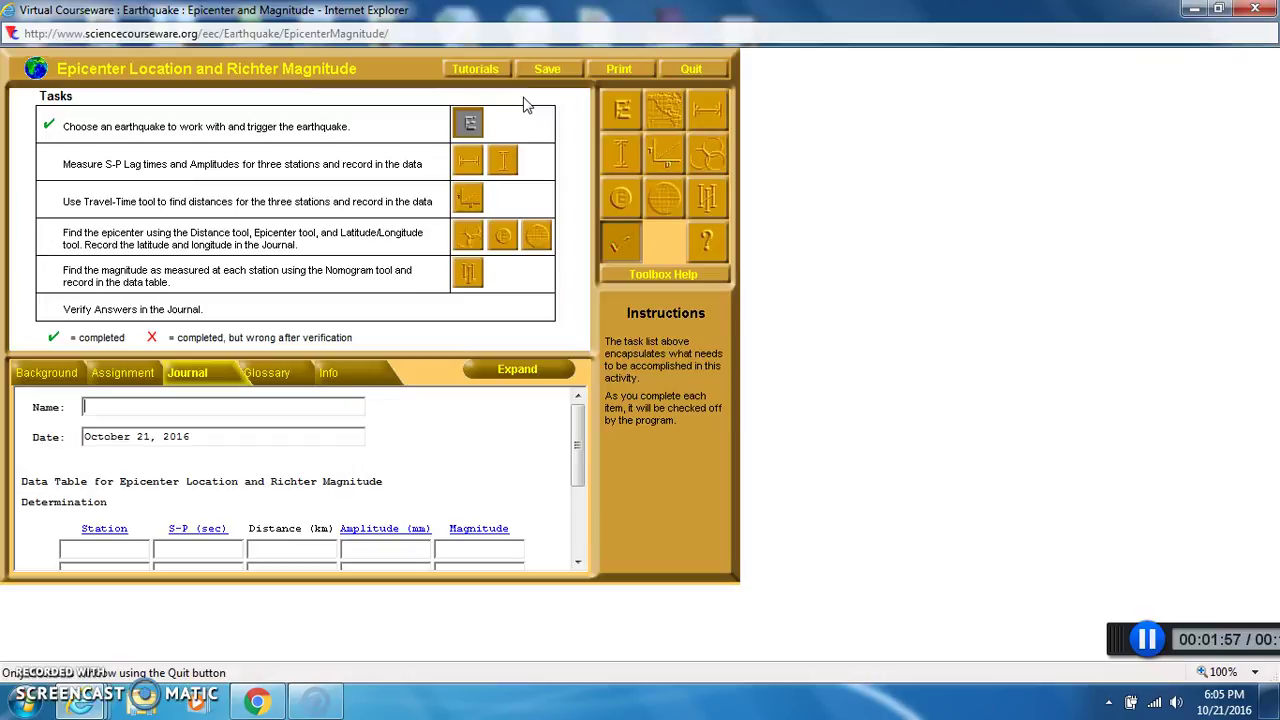
Show the recording-station map, scroll the journal to its data table, and select the S-P lag tool.
{"action": "left_click", "coordinate": [657, 109]}
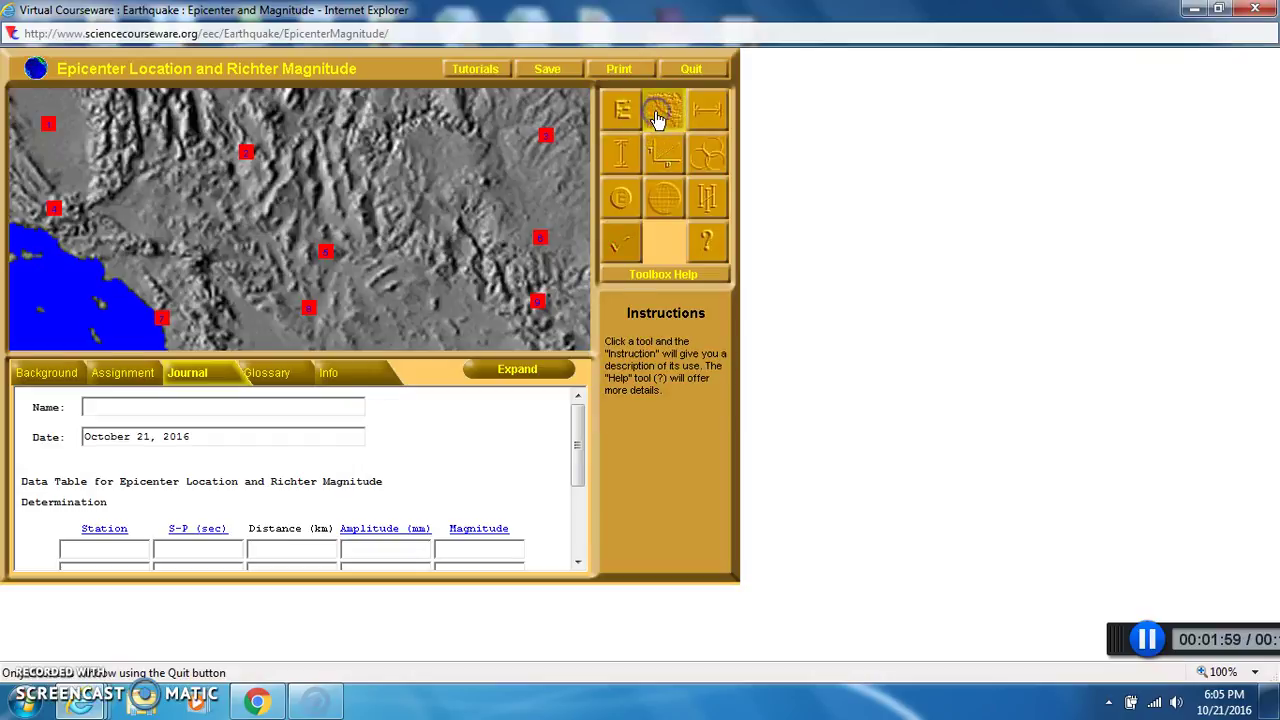
{"action": "left_click", "coordinate": [303, 200]}
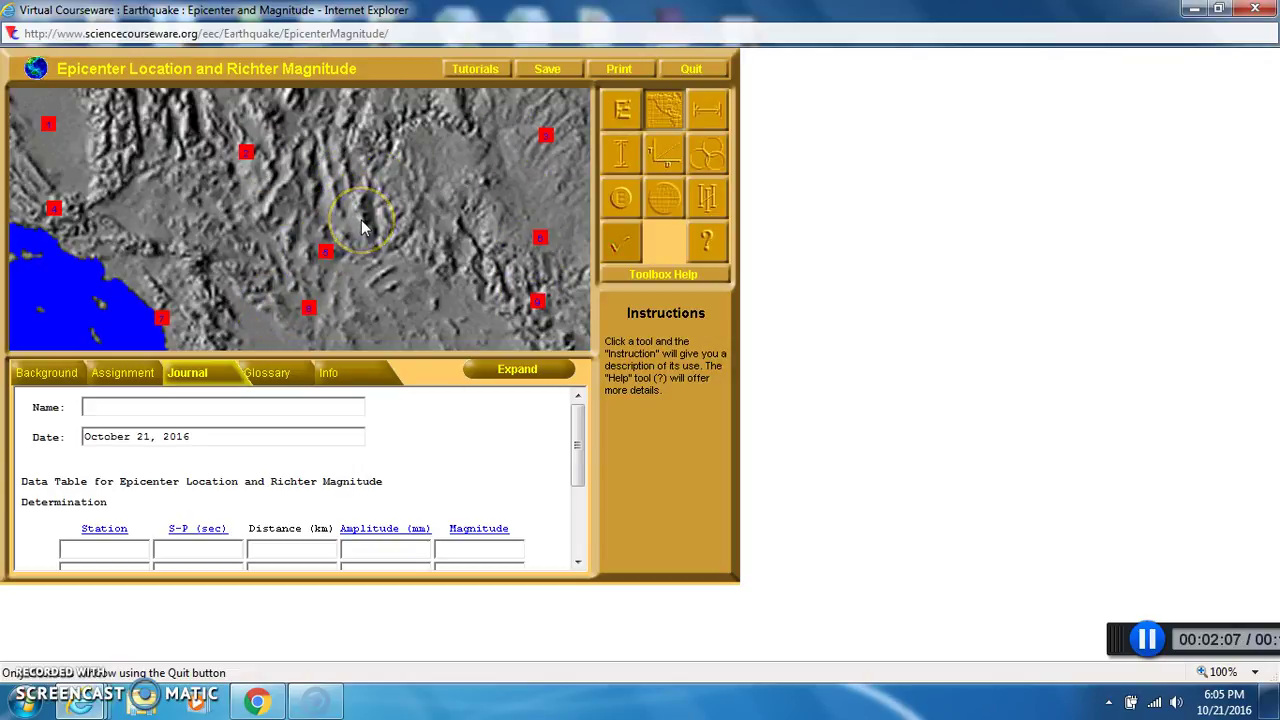
{"action": "left_click", "coordinate": [580, 428]}
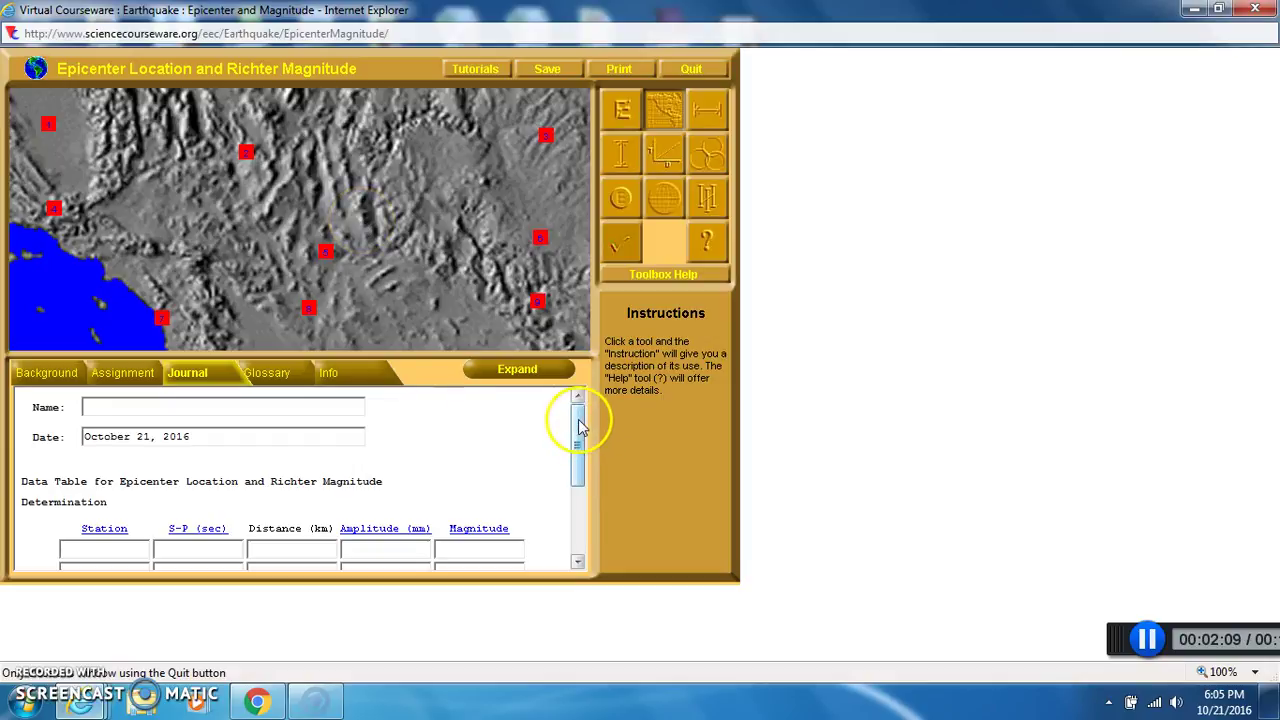
{"action": "left_click_drag", "start_coordinate": [580, 428], "coordinate": [576, 472]}
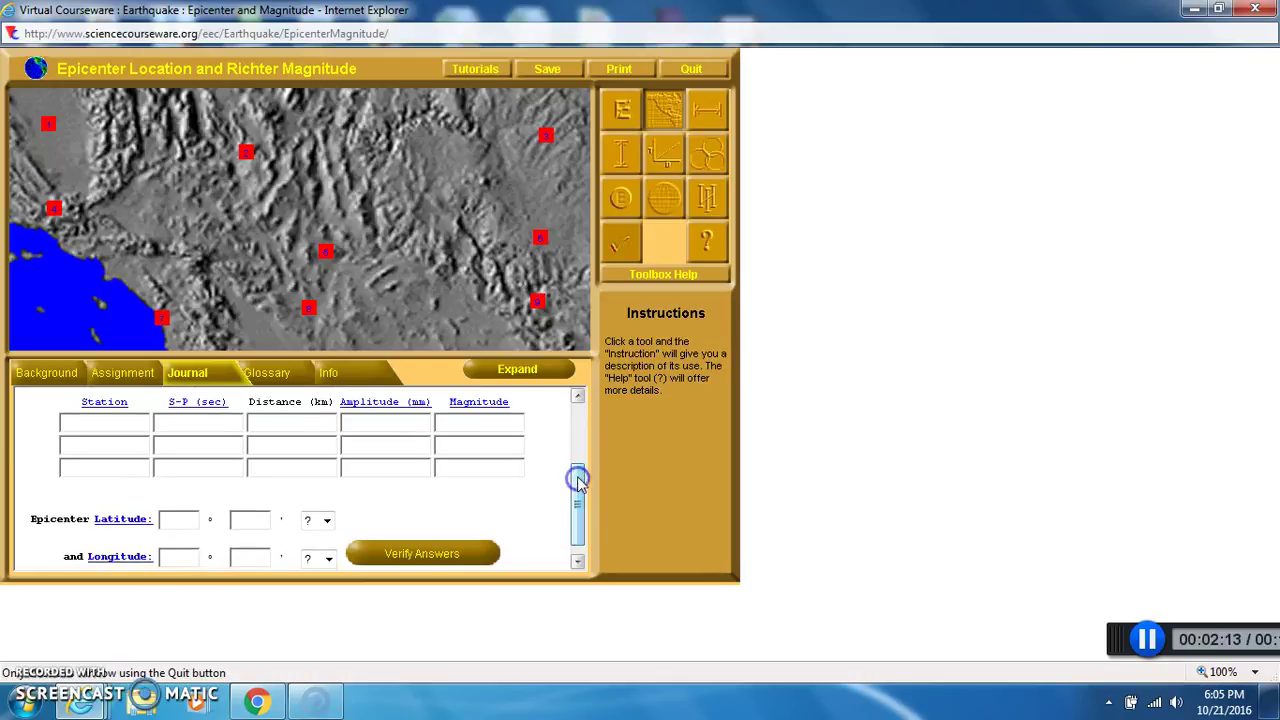
{"action": "left_click", "coordinate": [330, 257]}
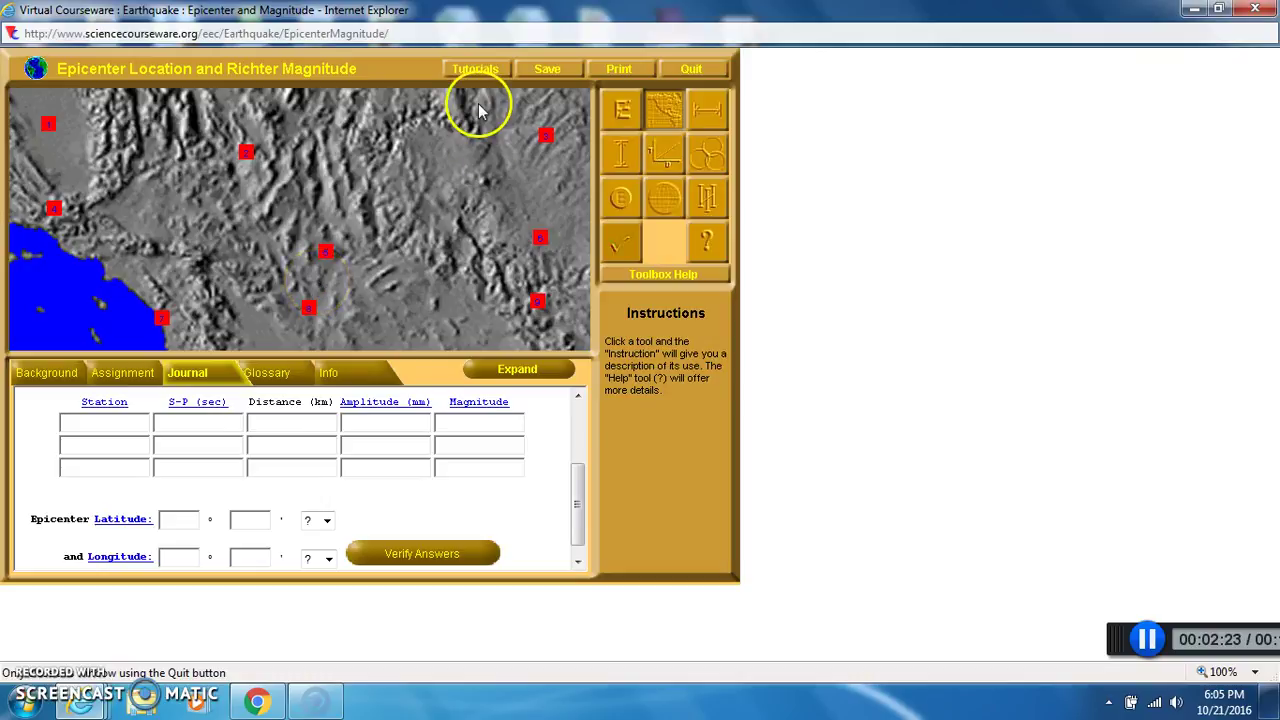
{"action": "left_click", "coordinate": [706, 116]}
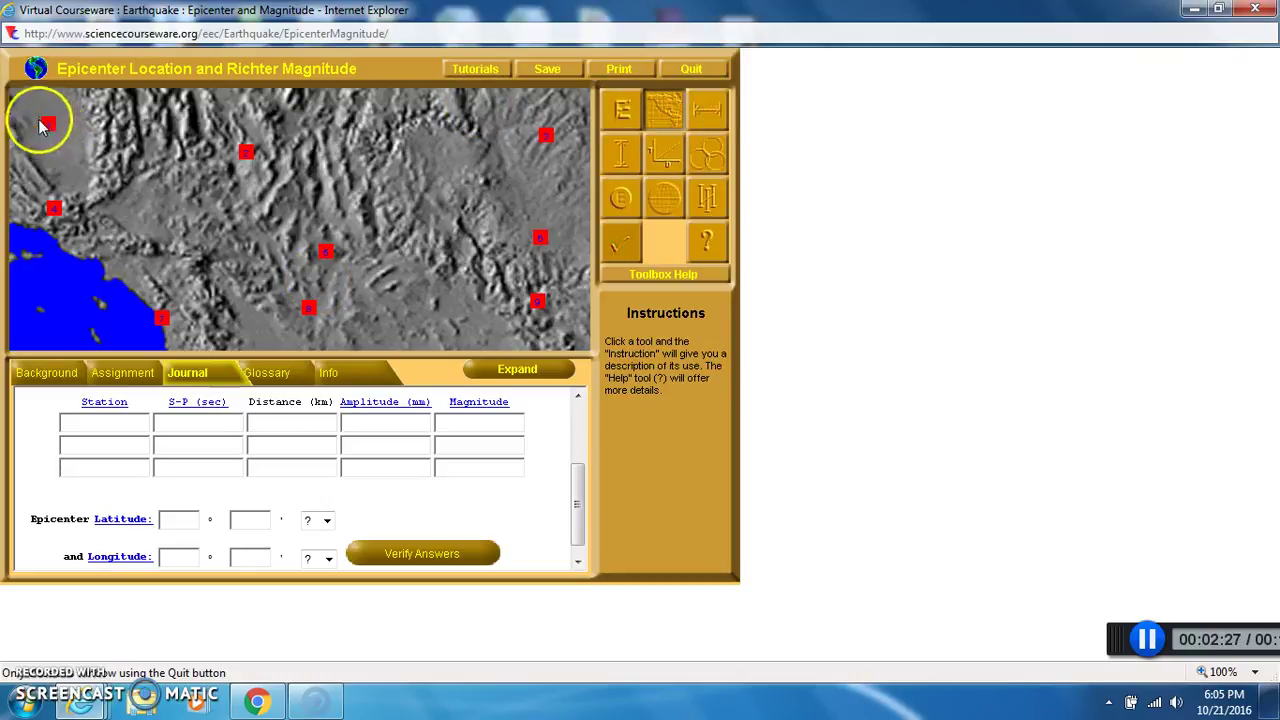
{"action": "left_click", "coordinate": [706, 110]}
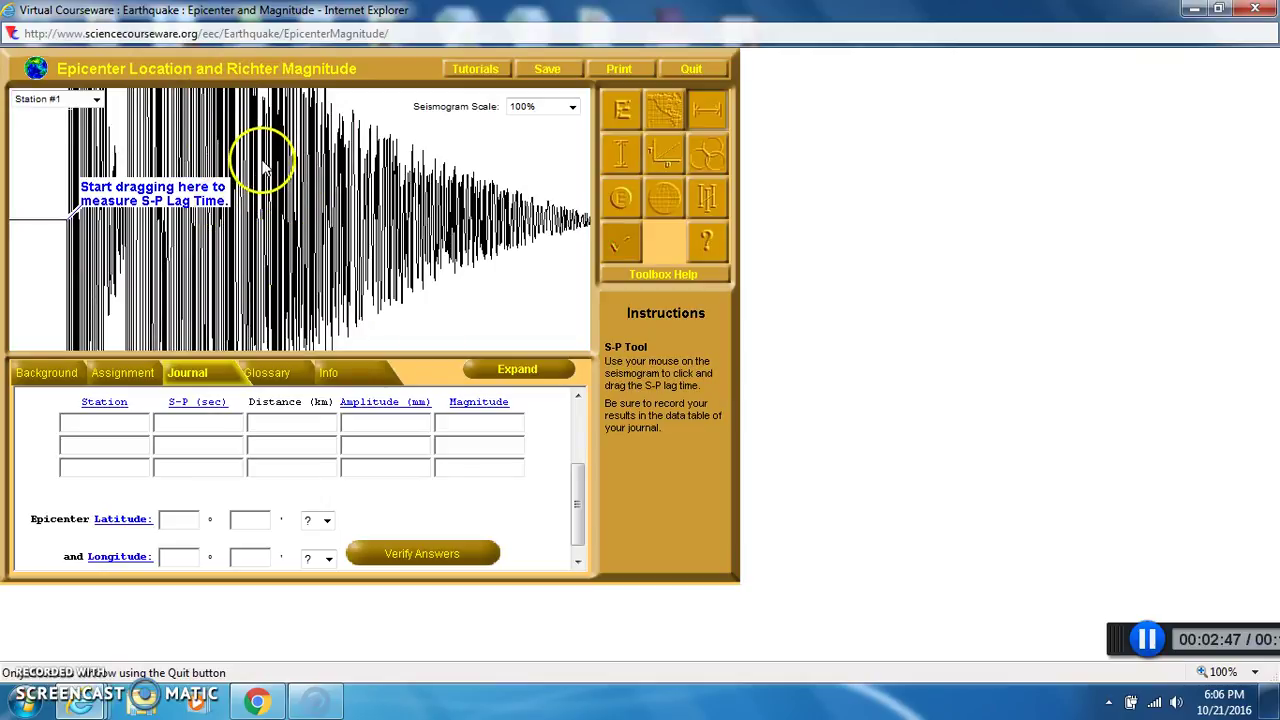
Switch the displayed seismogram to Station #3.
{"action": "left_click", "coordinate": [97, 101]}
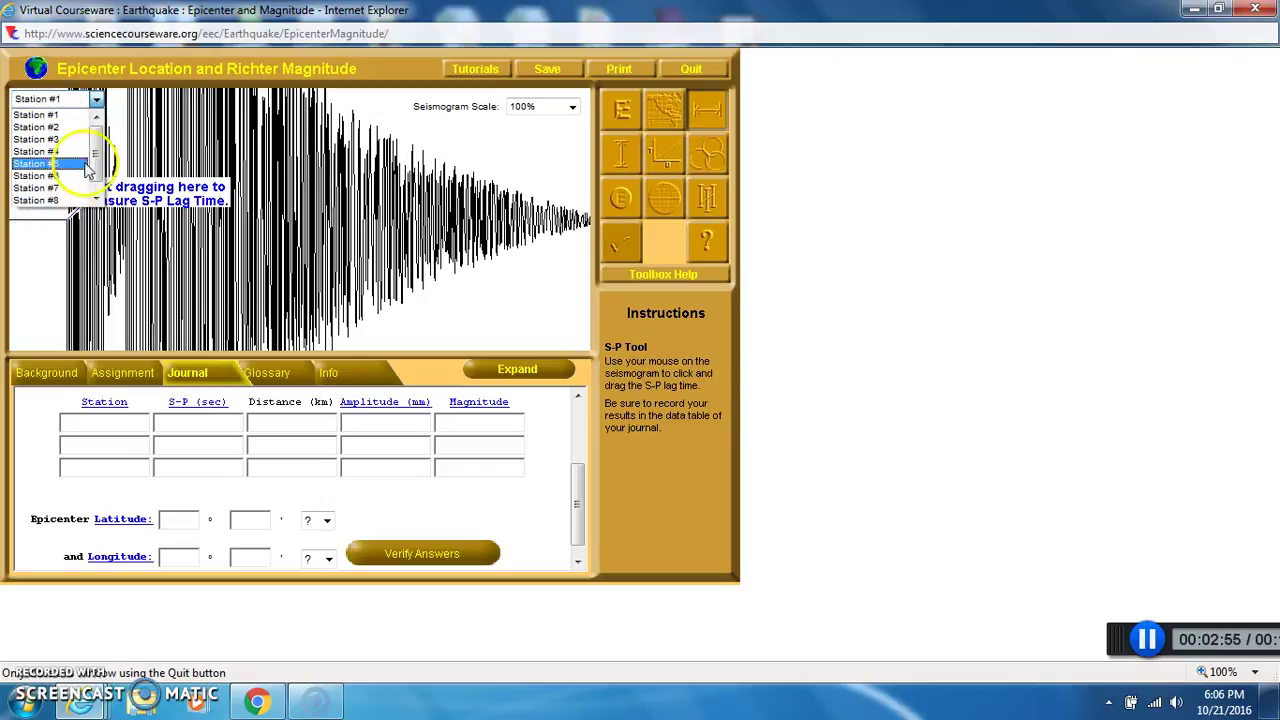
{"action": "left_click", "coordinate": [40, 127]}
{"action": "left_click", "coordinate": [269, 150]}
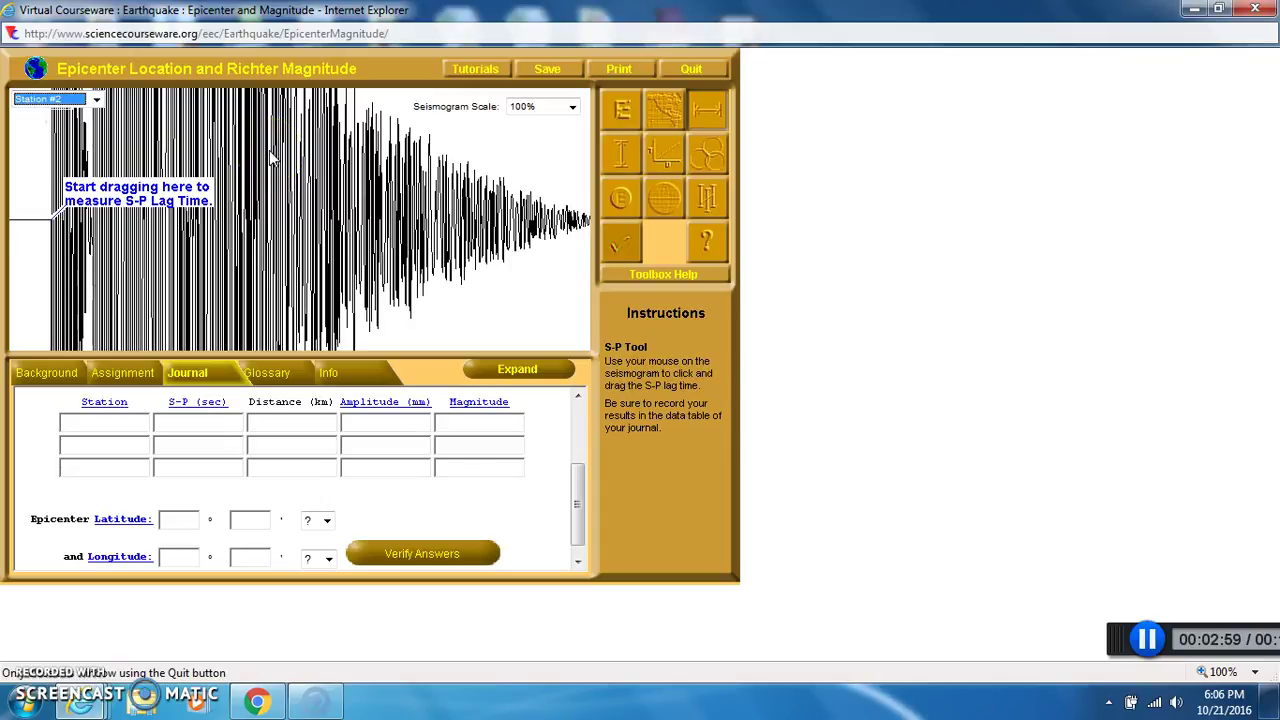
{"action": "left_click", "coordinate": [96, 100]}
{"action": "left_click", "coordinate": [57, 127]}
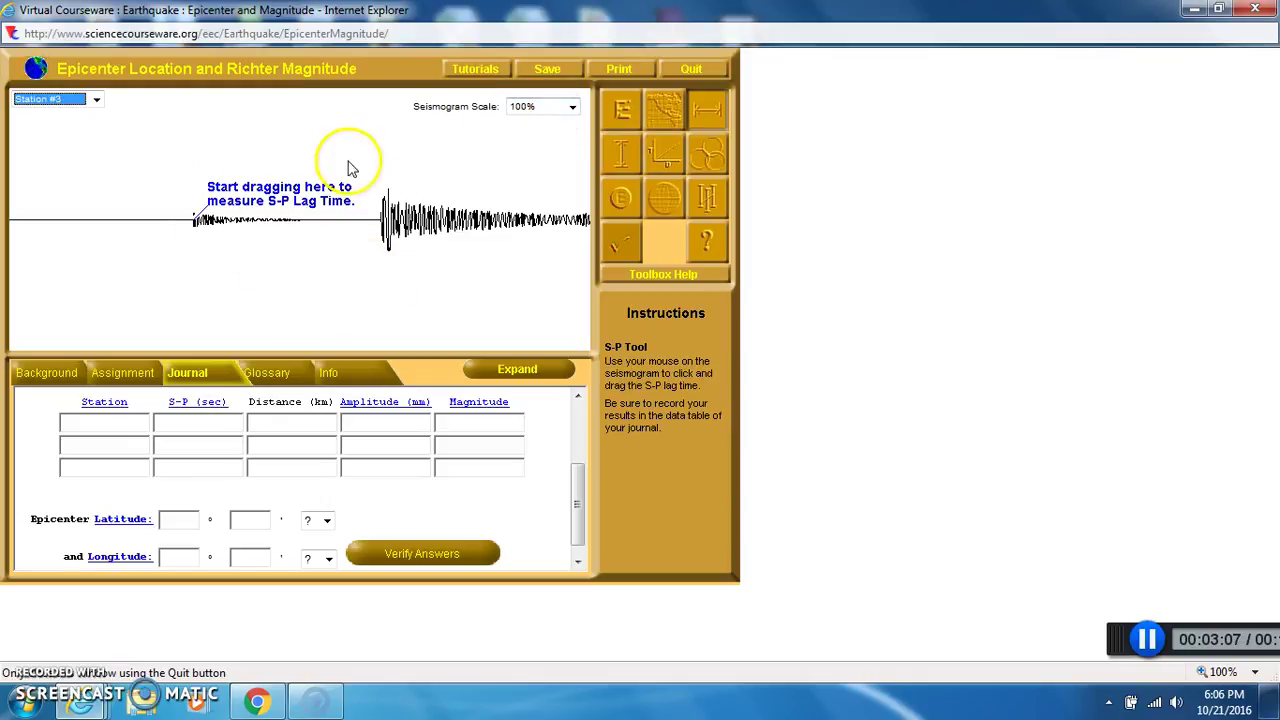
Set the seismogram scale to 300%.
{"action": "left_click", "coordinate": [573, 107]}
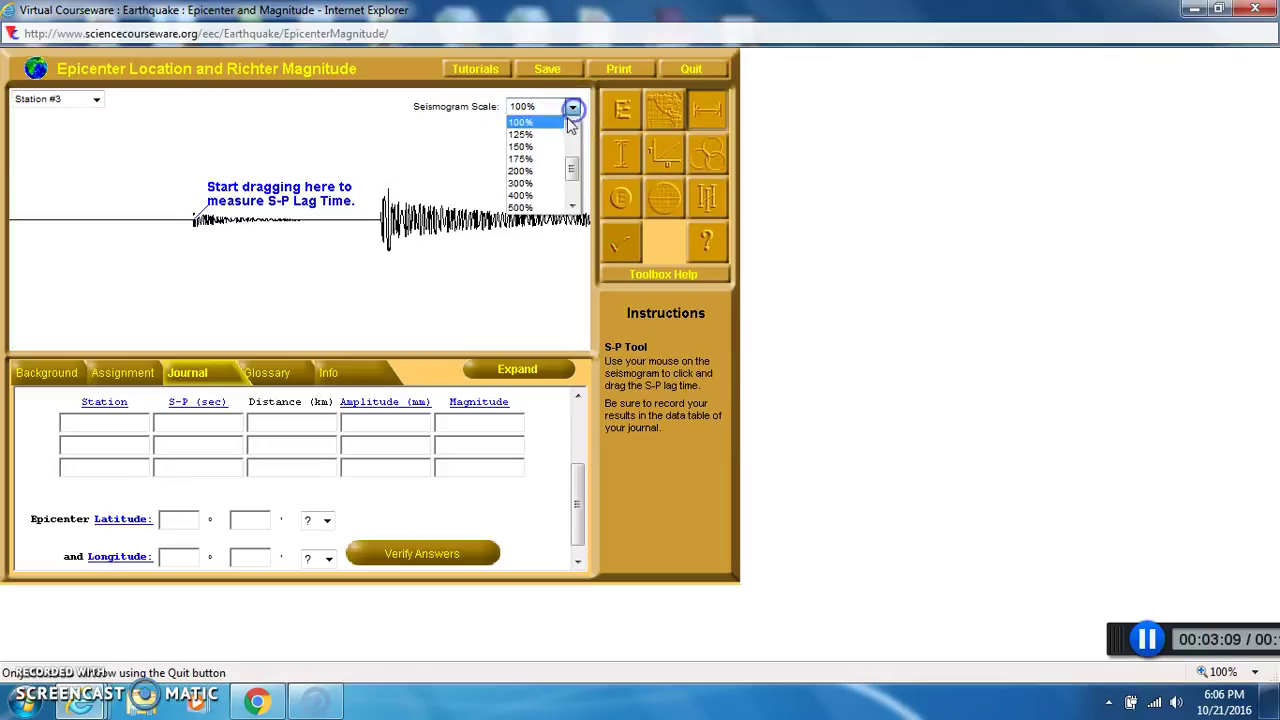
{"action": "left_click_drag", "start_coordinate": [571, 168], "coordinate": [571, 174]}
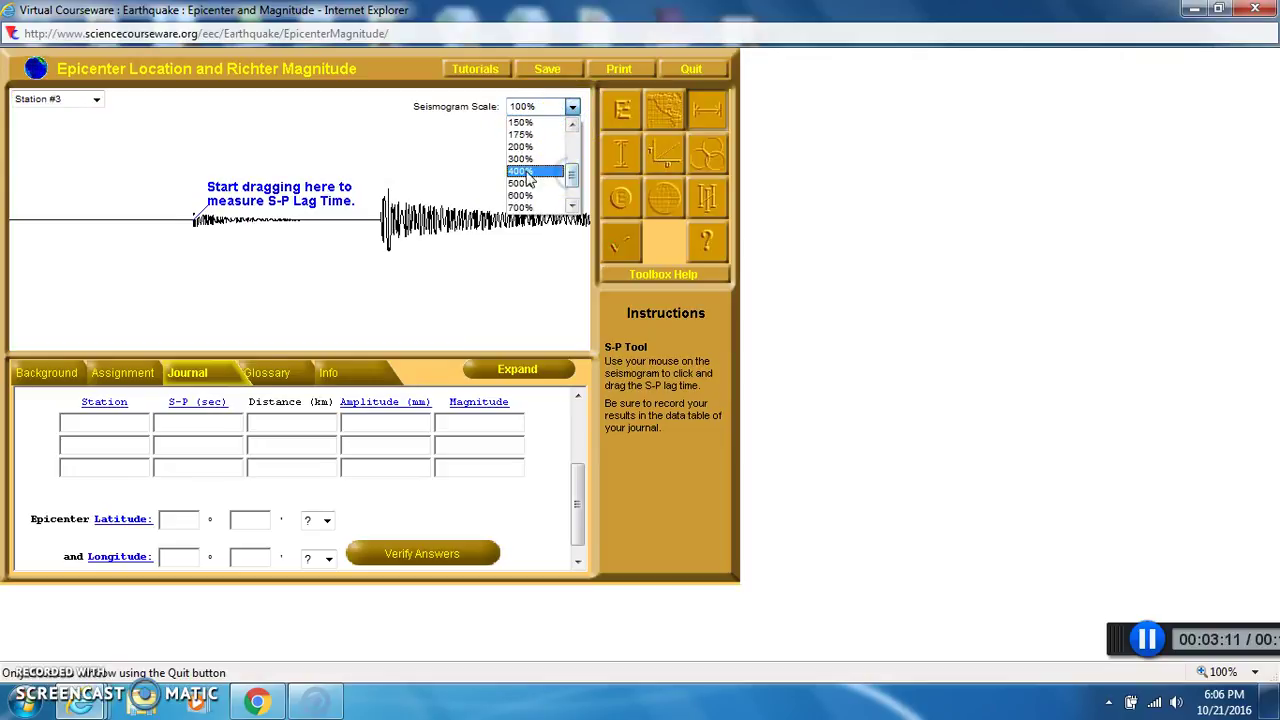
{"action": "left_click", "coordinate": [521, 171]}
{"action": "left_click", "coordinate": [575, 108]}
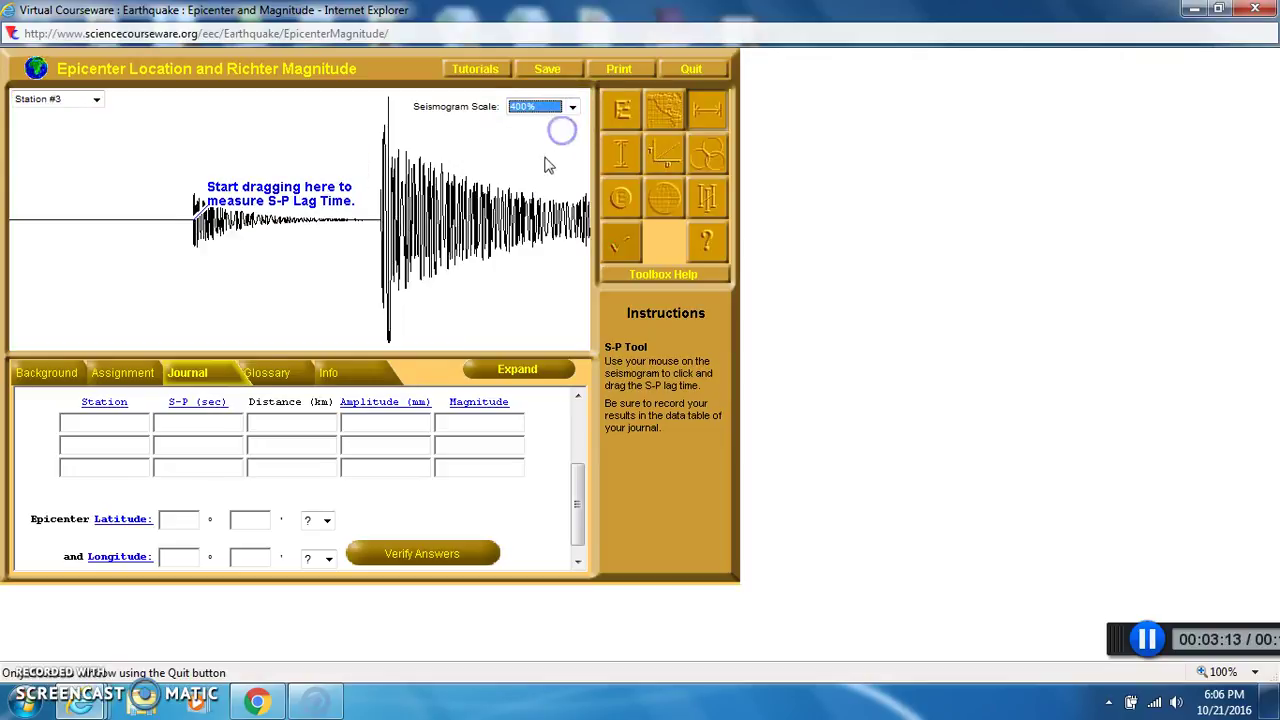
{"action": "left_click", "coordinate": [573, 107]}
{"action": "left_click", "coordinate": [537, 123]}
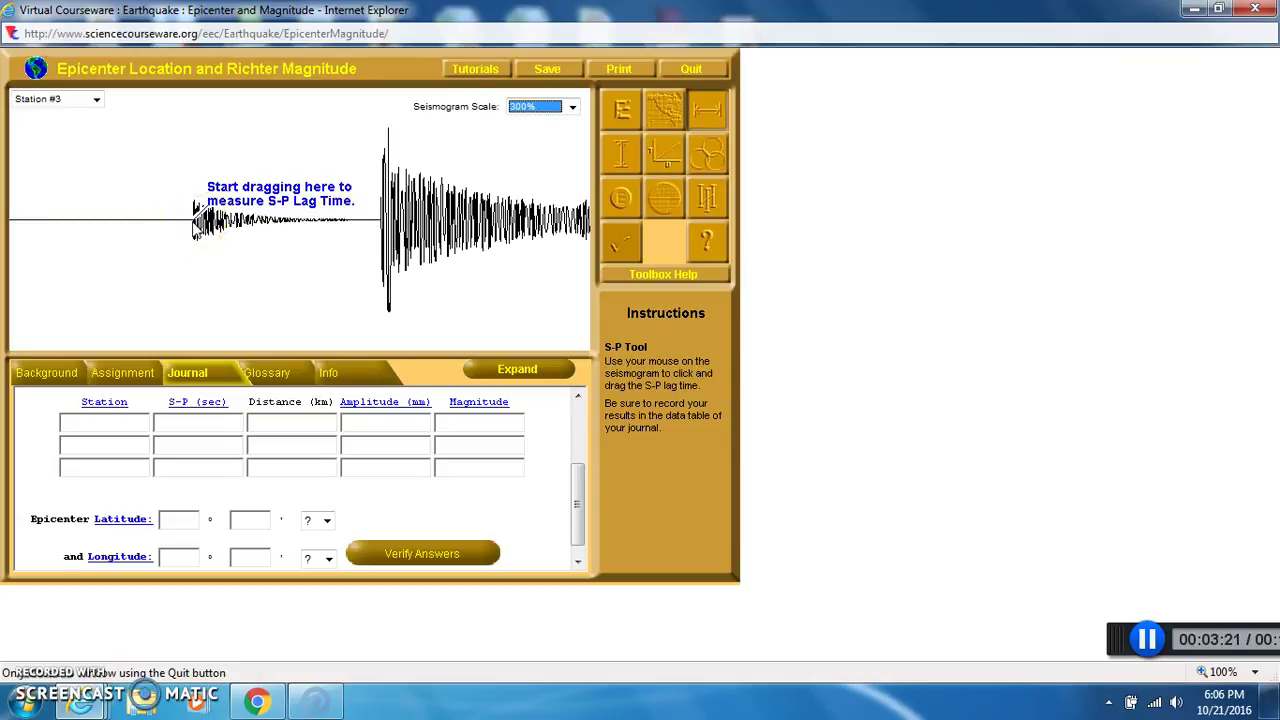
Measure Station #3's S-P lag from P to S arrival and enter 51 seconds.
{"action": "left_click", "coordinate": [193, 219]}
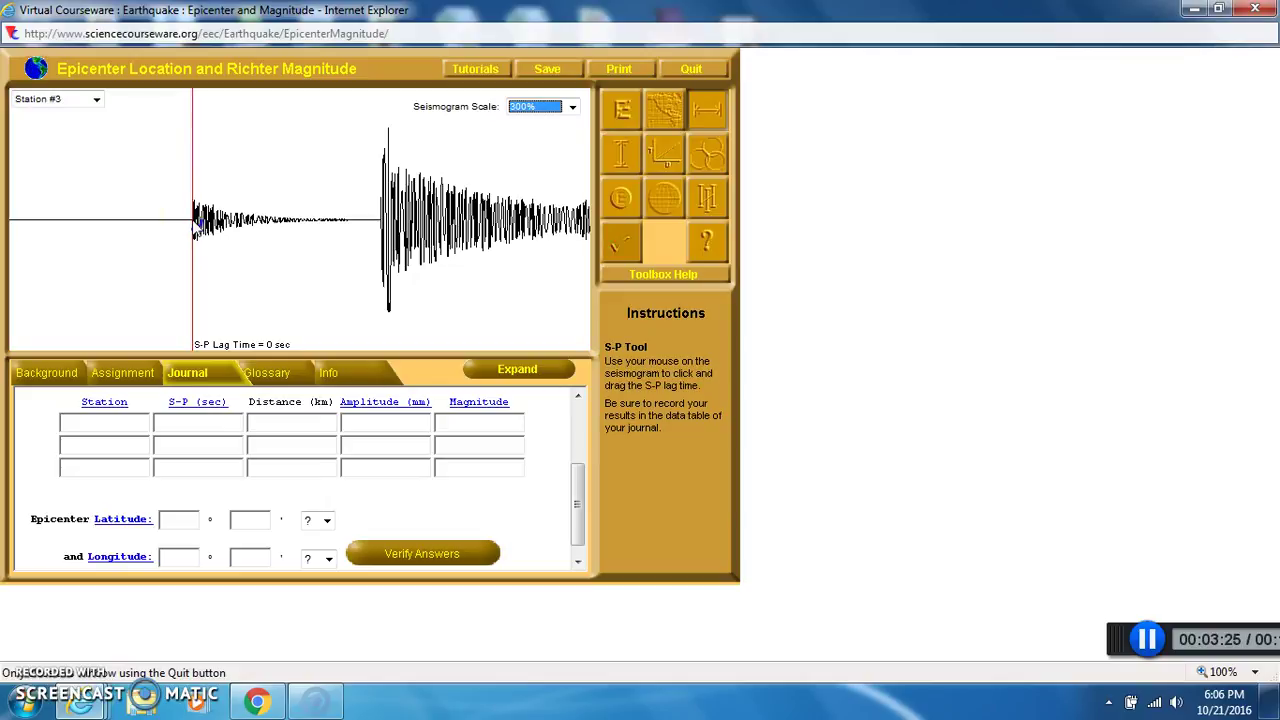
{"action": "left_click_drag", "start_coordinate": [197, 224], "coordinate": [380, 235]}
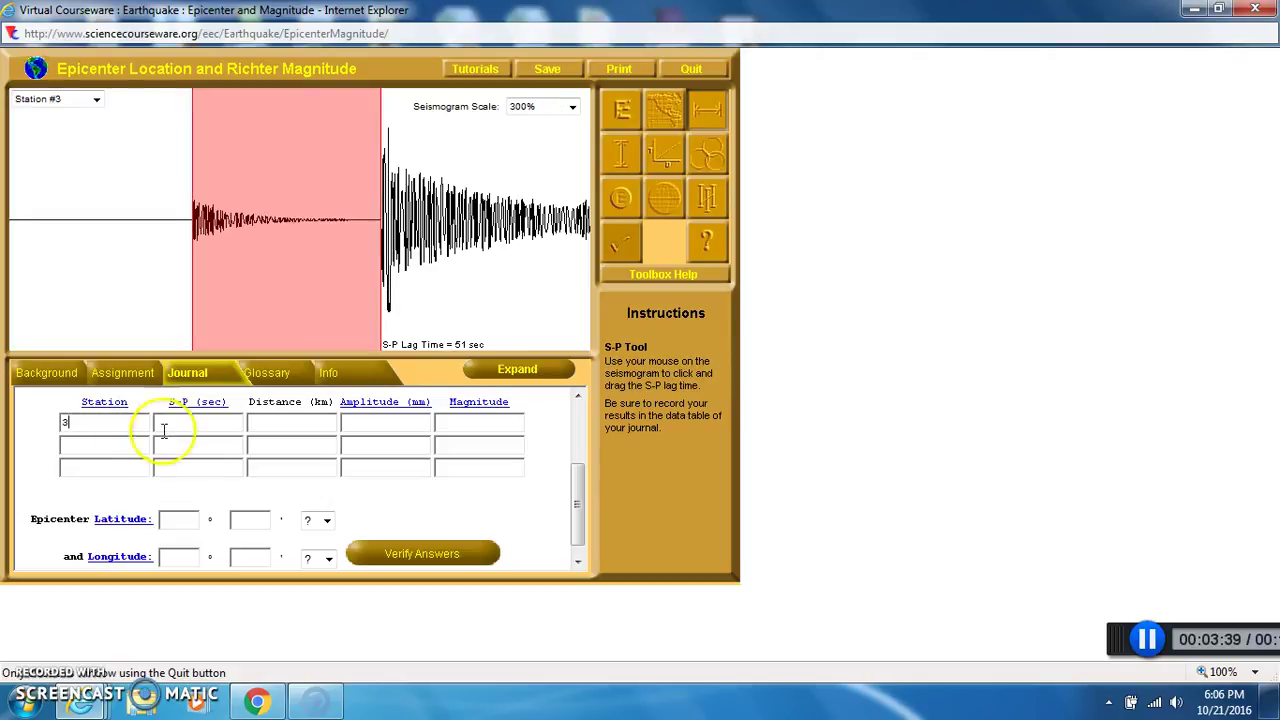
{"action": "left_click", "coordinate": [209, 416]}
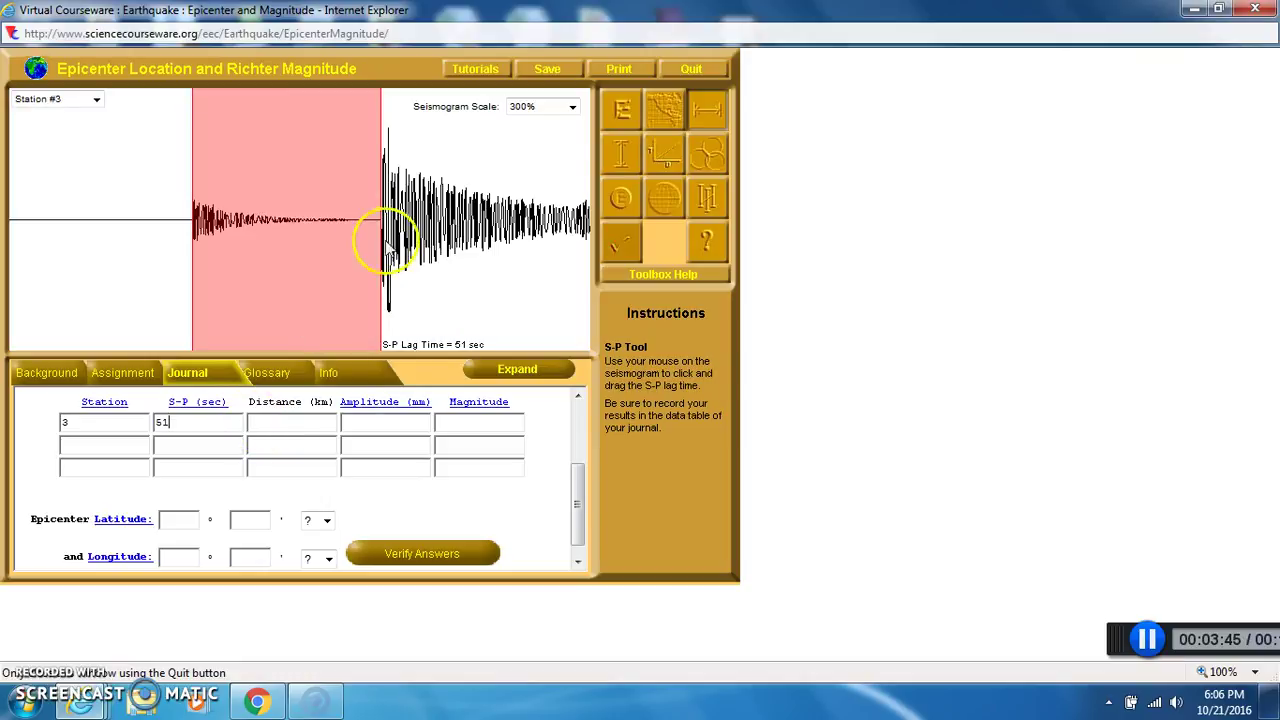
Measure the maximum S-wave amplitude as 5.9 mm and enter it for station 3.
{"action": "left_click", "coordinate": [619, 155]}
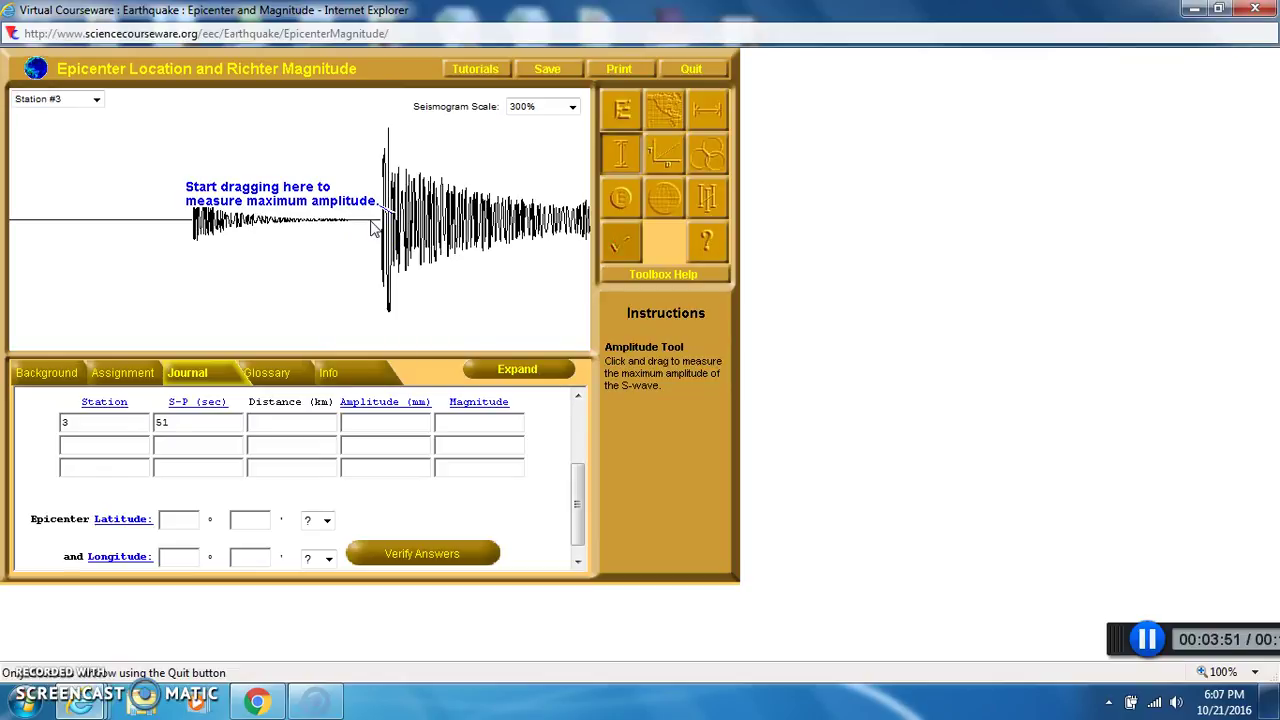
{"action": "left_click_drag", "start_coordinate": [371, 228], "coordinate": [374, 135]}
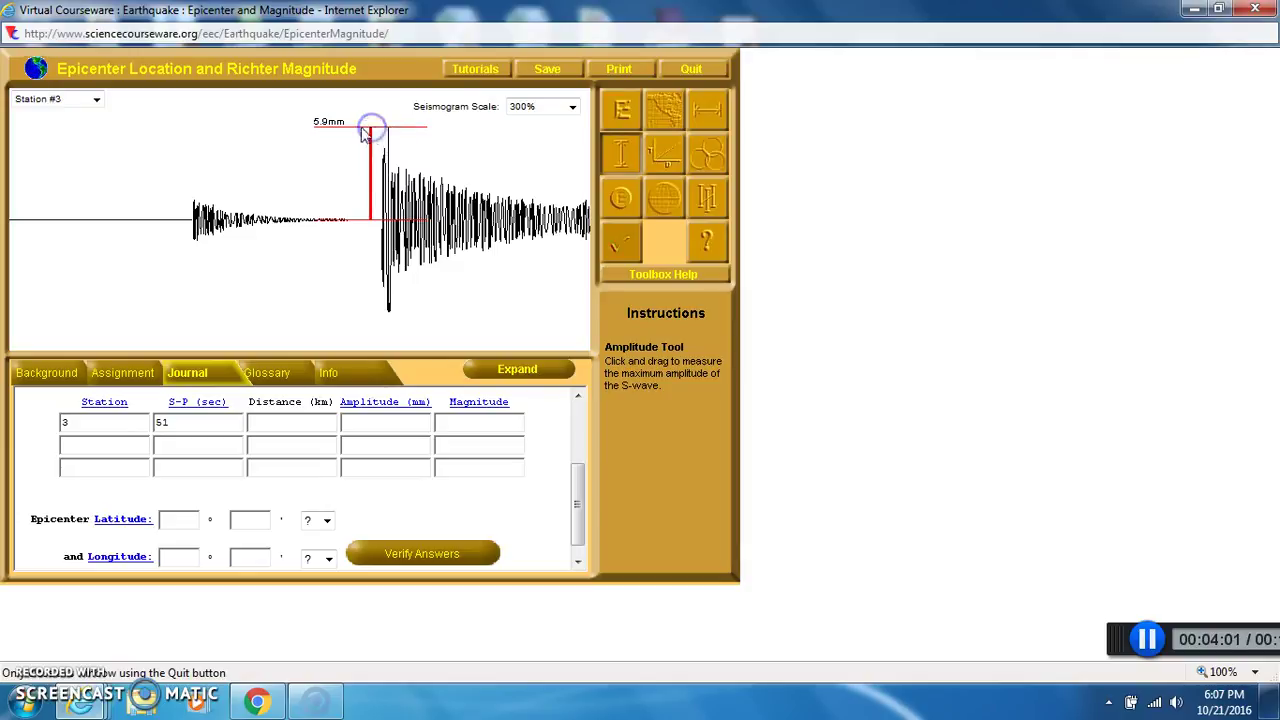
{"action": "left_click_drag", "start_coordinate": [358, 136], "coordinate": [345, 132]}
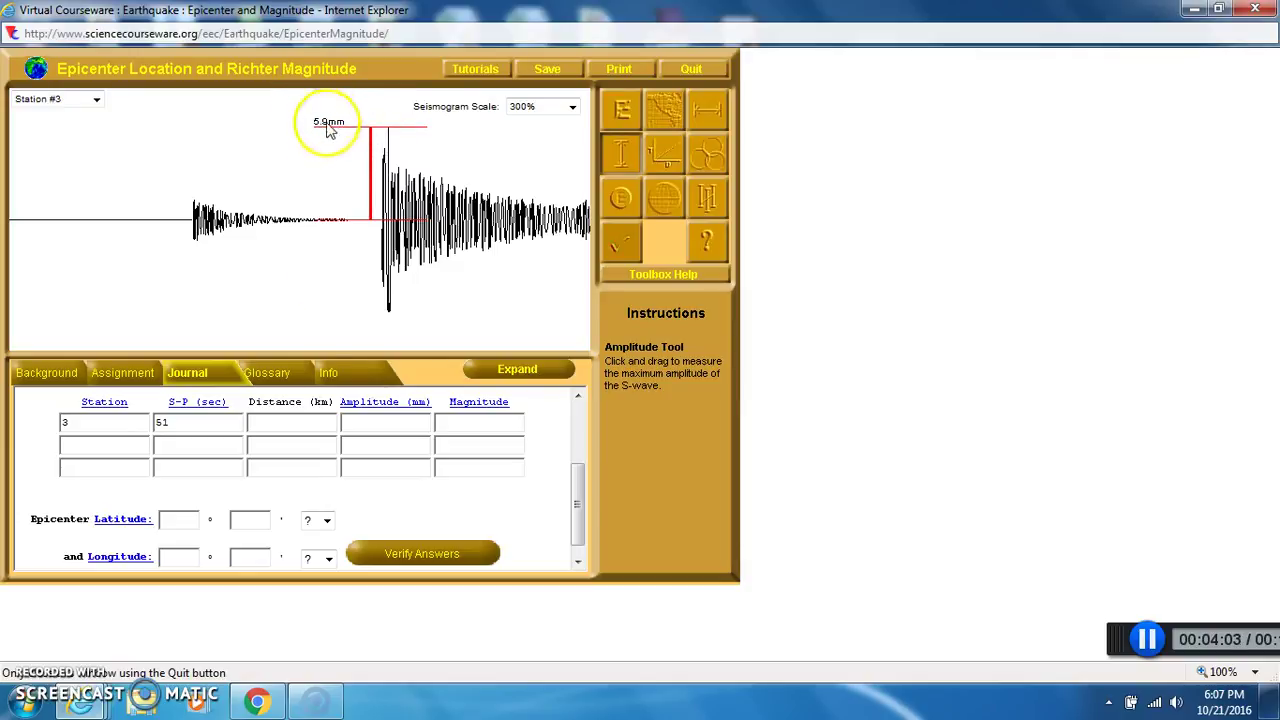
{"action": "left_click", "coordinate": [363, 422]}
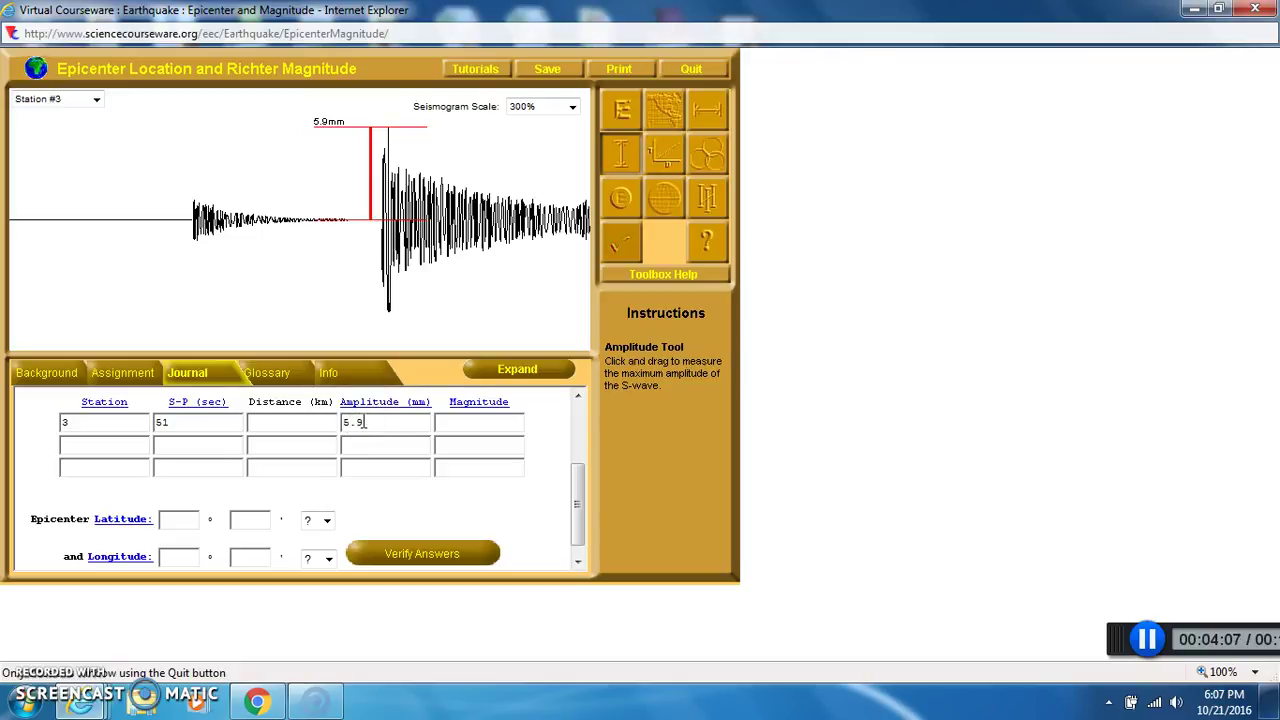
Read a 498 km distance off the lag curve at 51.0 seconds and record it.
{"action": "left_click", "coordinate": [667, 157]}
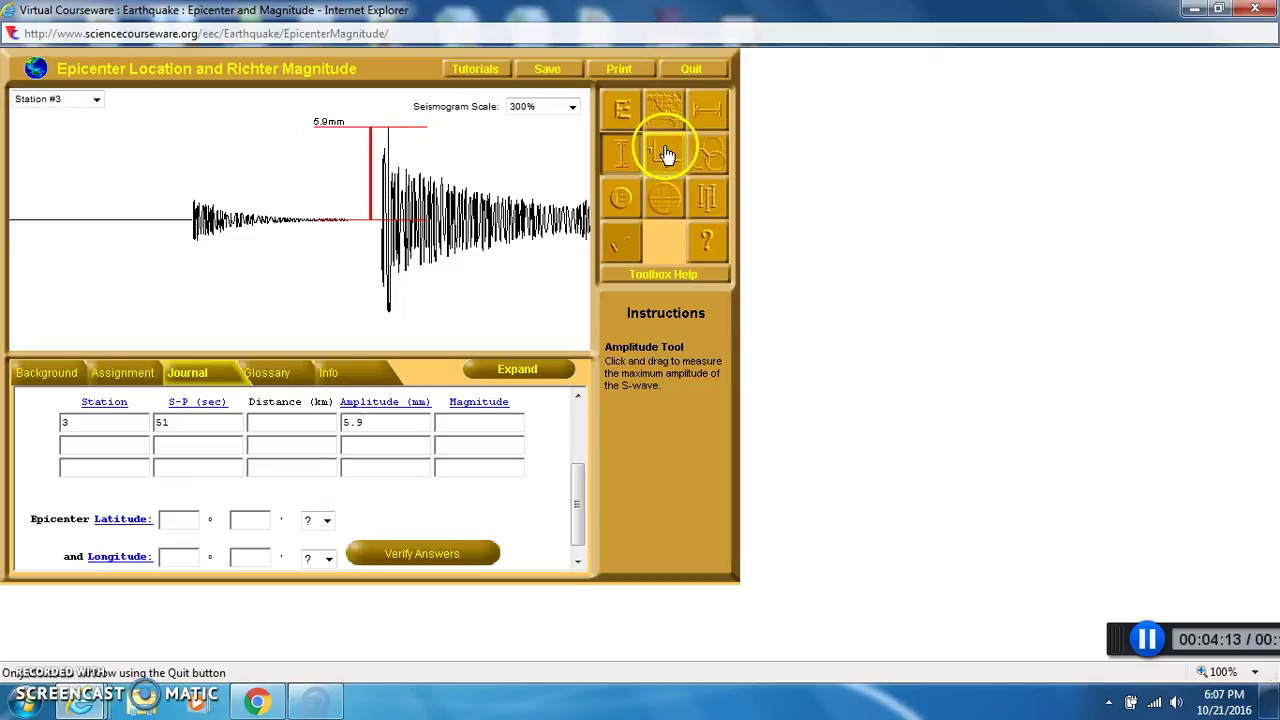
{"action": "left_click", "coordinate": [667, 155]}
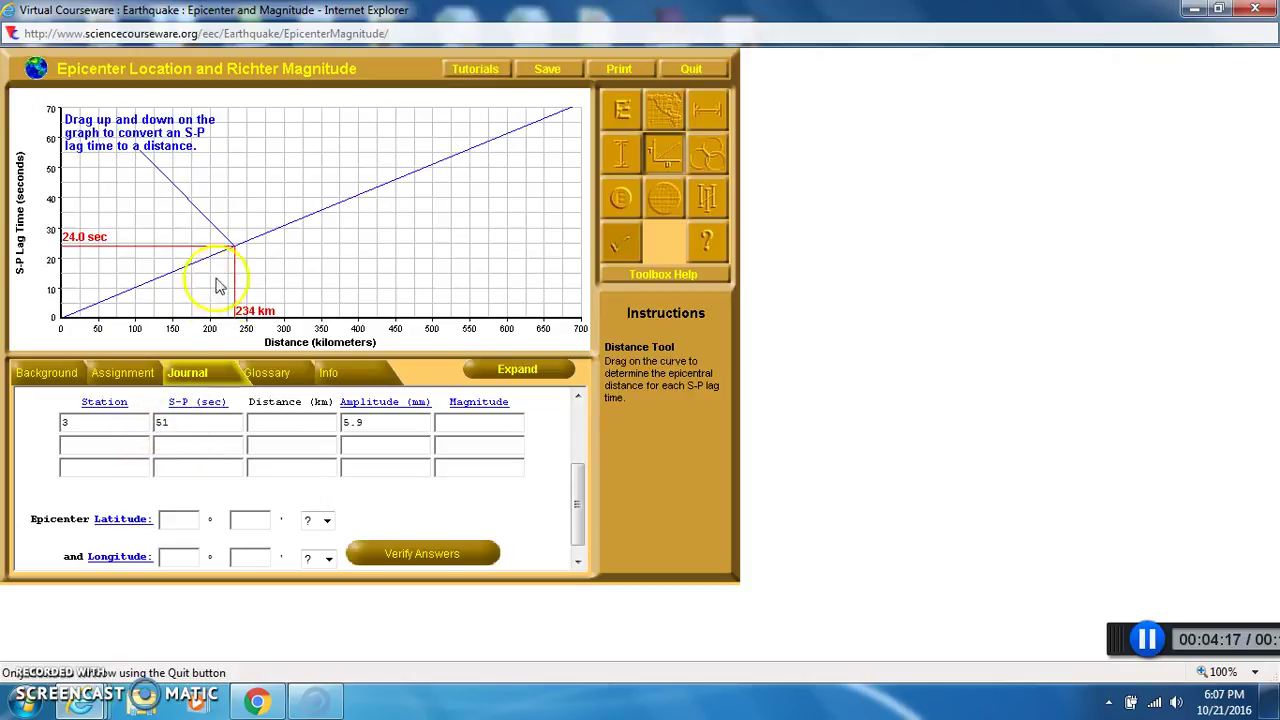
{"action": "left_click_drag", "start_coordinate": [236, 252], "coordinate": [372, 204]}
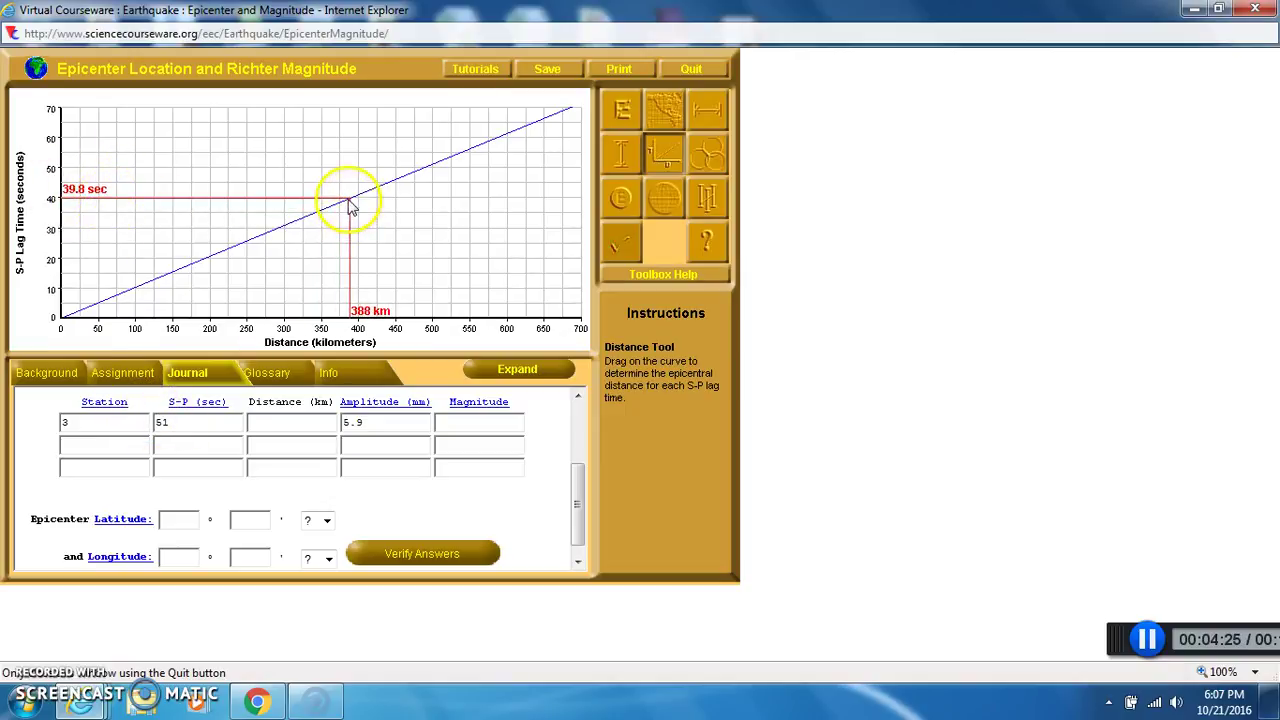
{"action": "left_click_drag", "start_coordinate": [348, 200], "coordinate": [406, 166]}
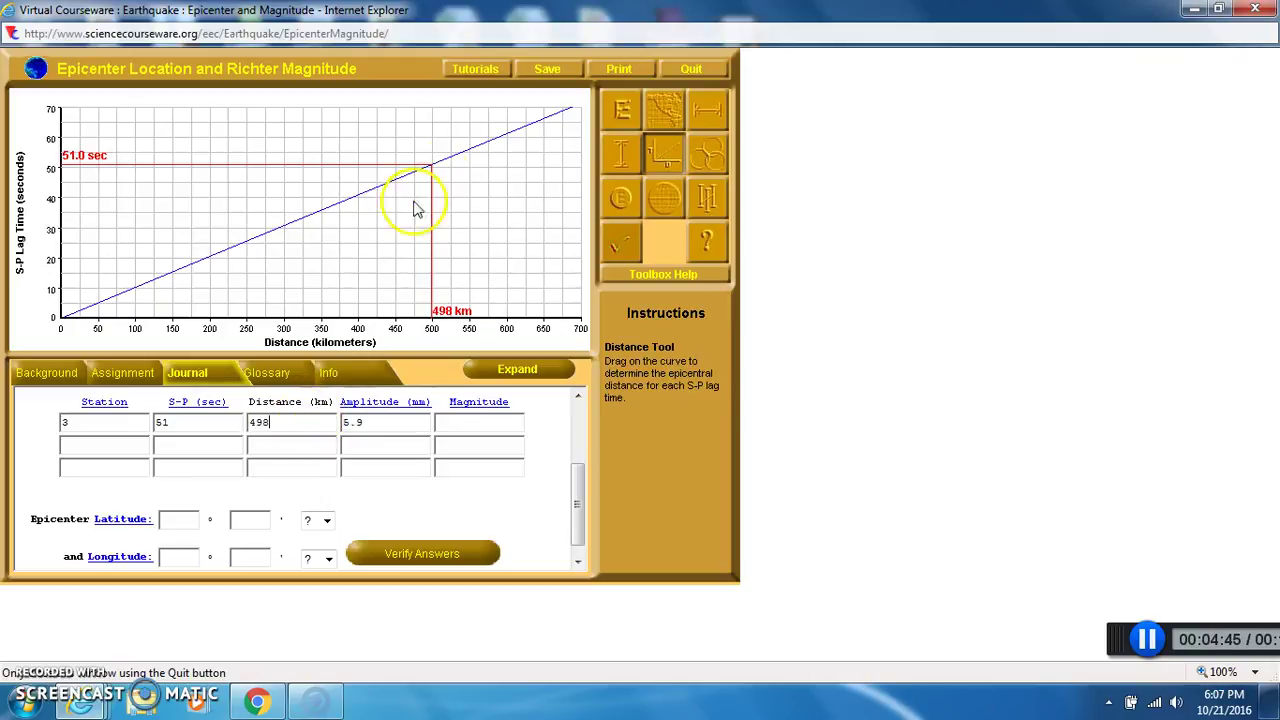
{"action": "left_click", "coordinate": [708, 200]}
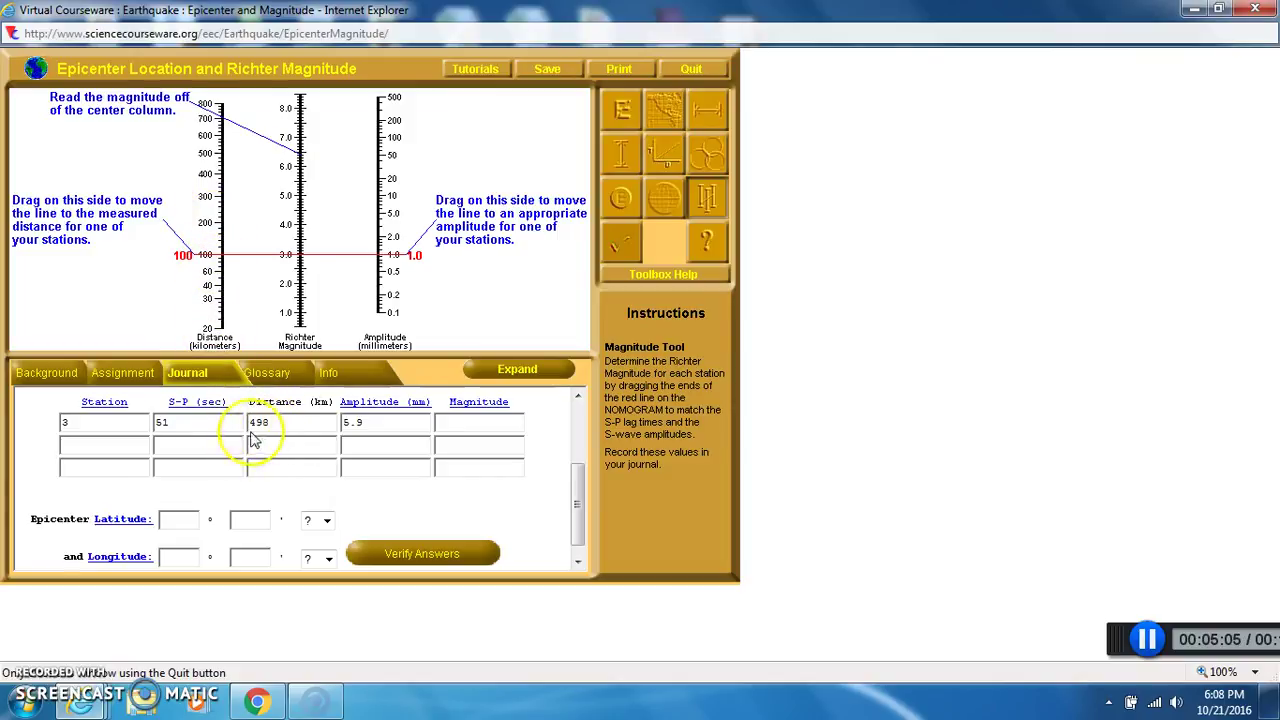
Set the nomogram to 498 km and 5.9 mm, record magnitude 5.5 for station 3.
{"action": "left_click", "coordinate": [211, 256]}
{"action": "left_click_drag", "start_coordinate": [212, 250], "coordinate": [214, 162]}
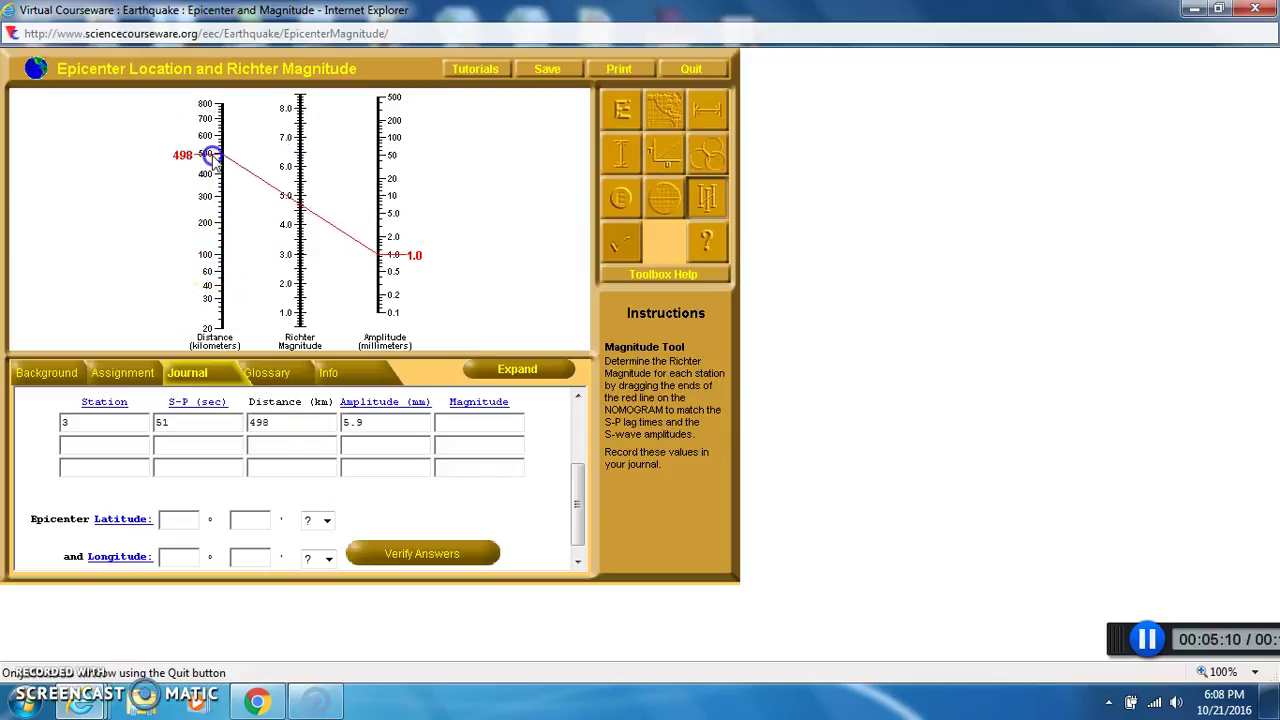
{"action": "left_click", "coordinate": [396, 358]}
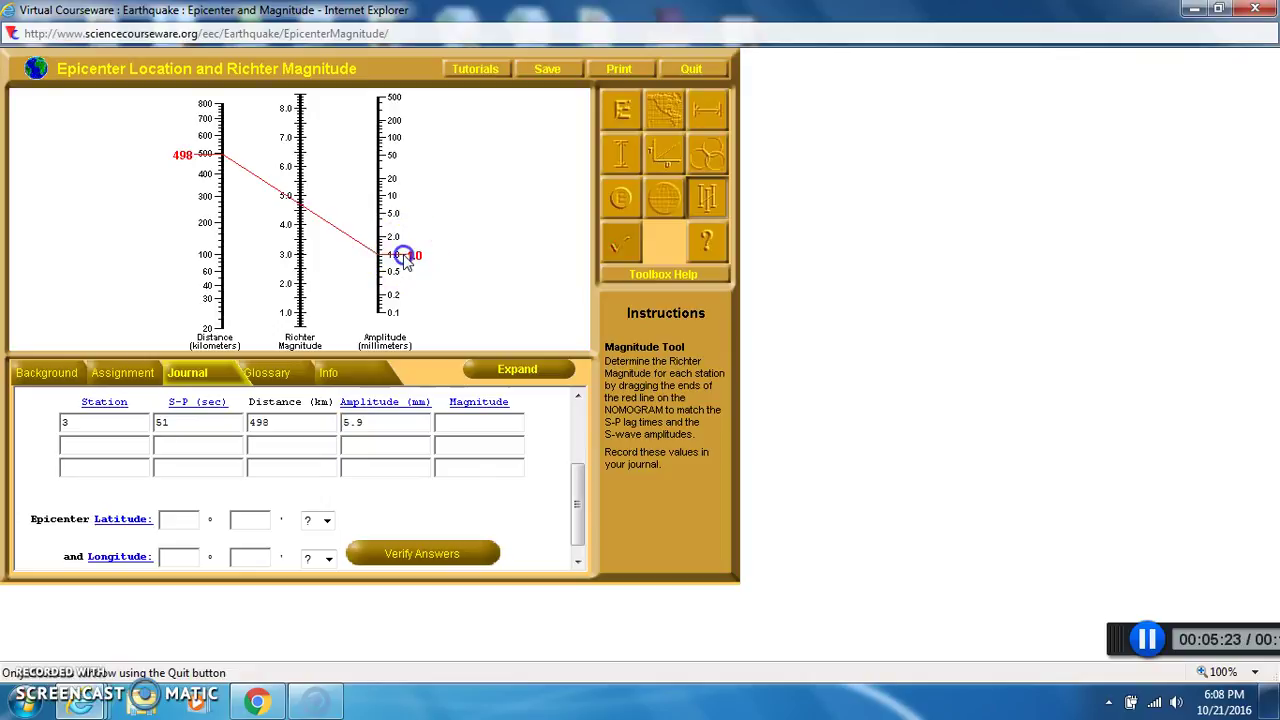
{"action": "left_click_drag", "start_coordinate": [404, 257], "coordinate": [392, 219]}
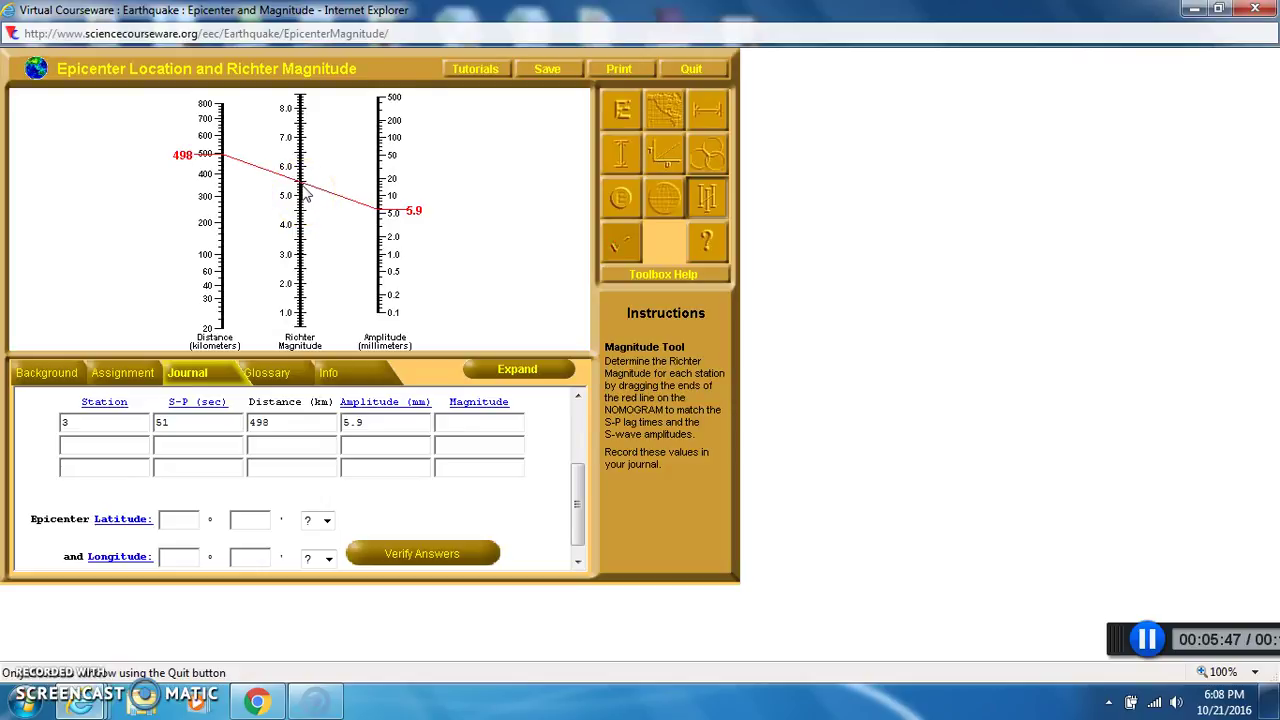
{"action": "left_click", "coordinate": [470, 424]}
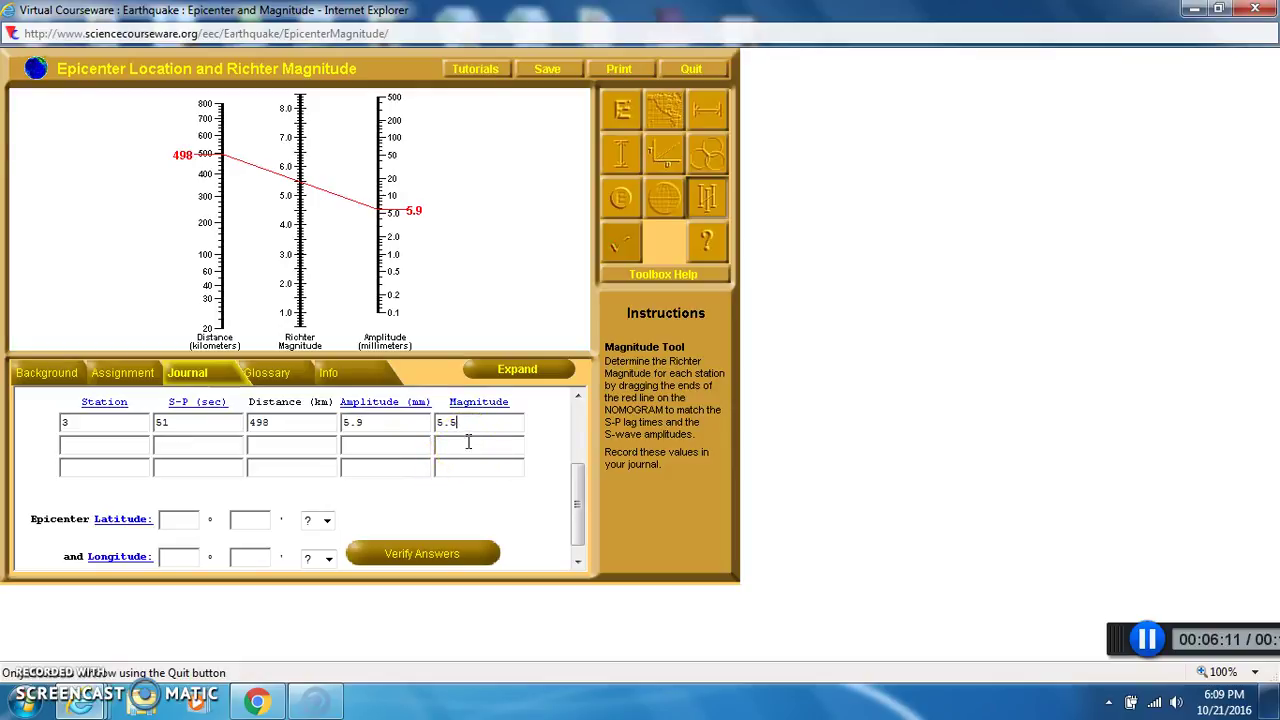
{"action": "left_click", "coordinate": [459, 467]}
{"action": "left_click_drag", "start_coordinate": [574, 484], "coordinate": [576, 492]}
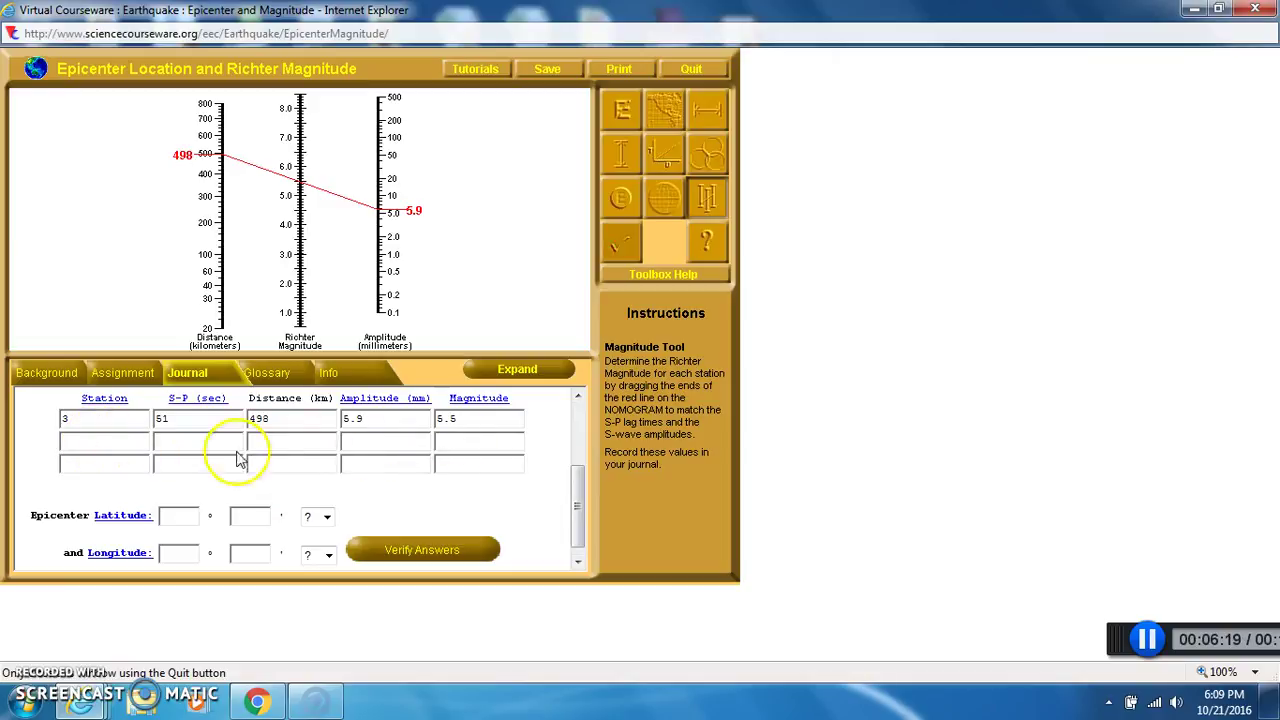
{"action": "left_click", "coordinate": [88, 470]}
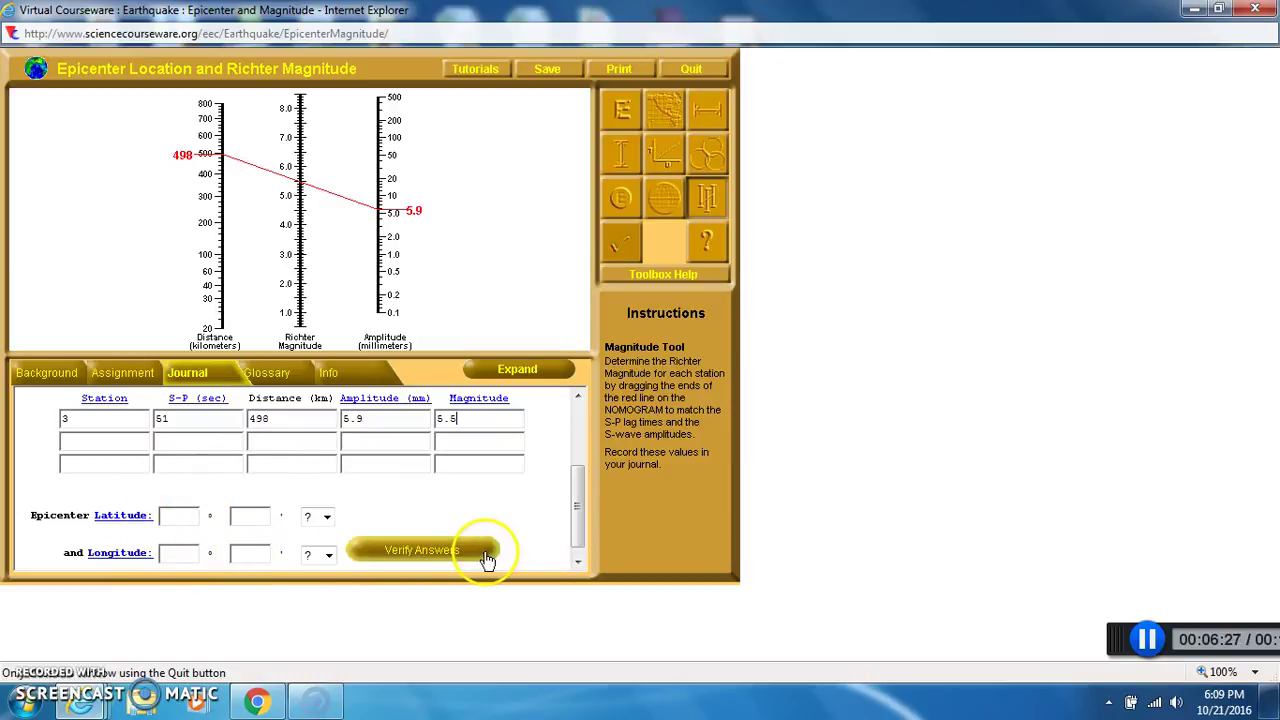
{"action": "left_click", "coordinate": [1145, 640]}
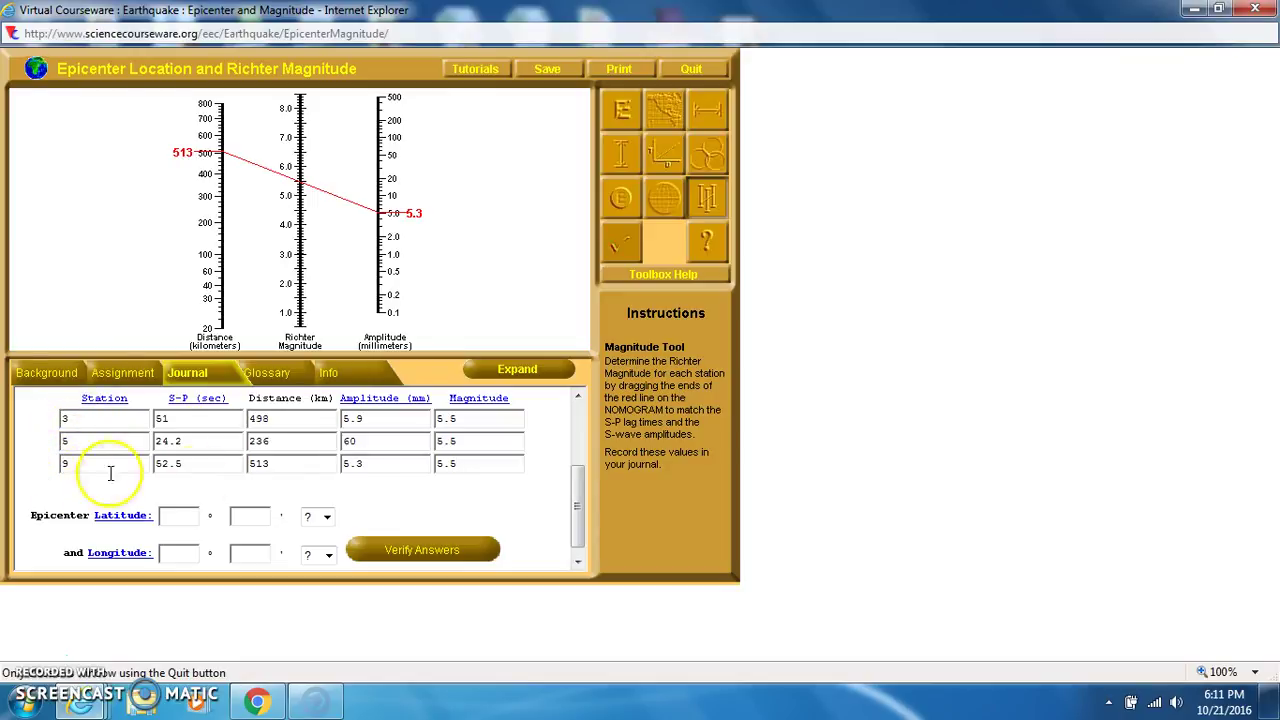
{"action": "left_click_drag", "start_coordinate": [571, 486], "coordinate": [574, 508]}
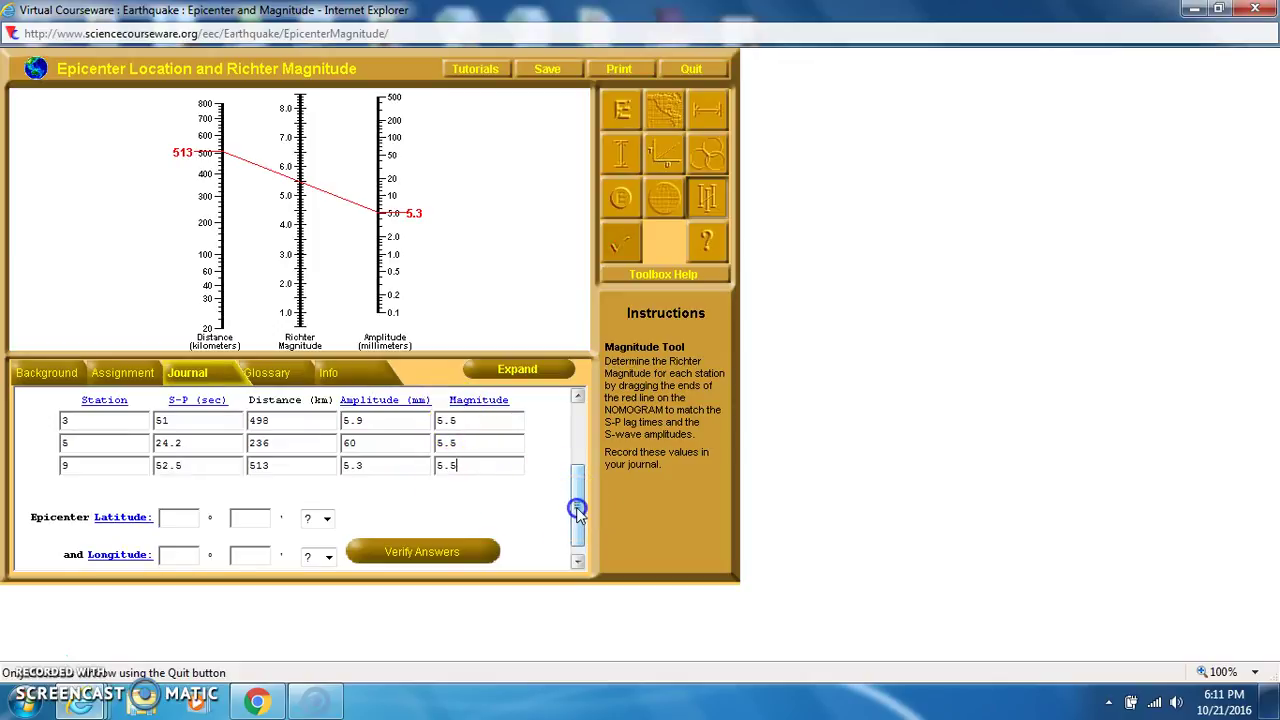
{"action": "left_click_drag", "start_coordinate": [578, 510], "coordinate": [578, 522]}
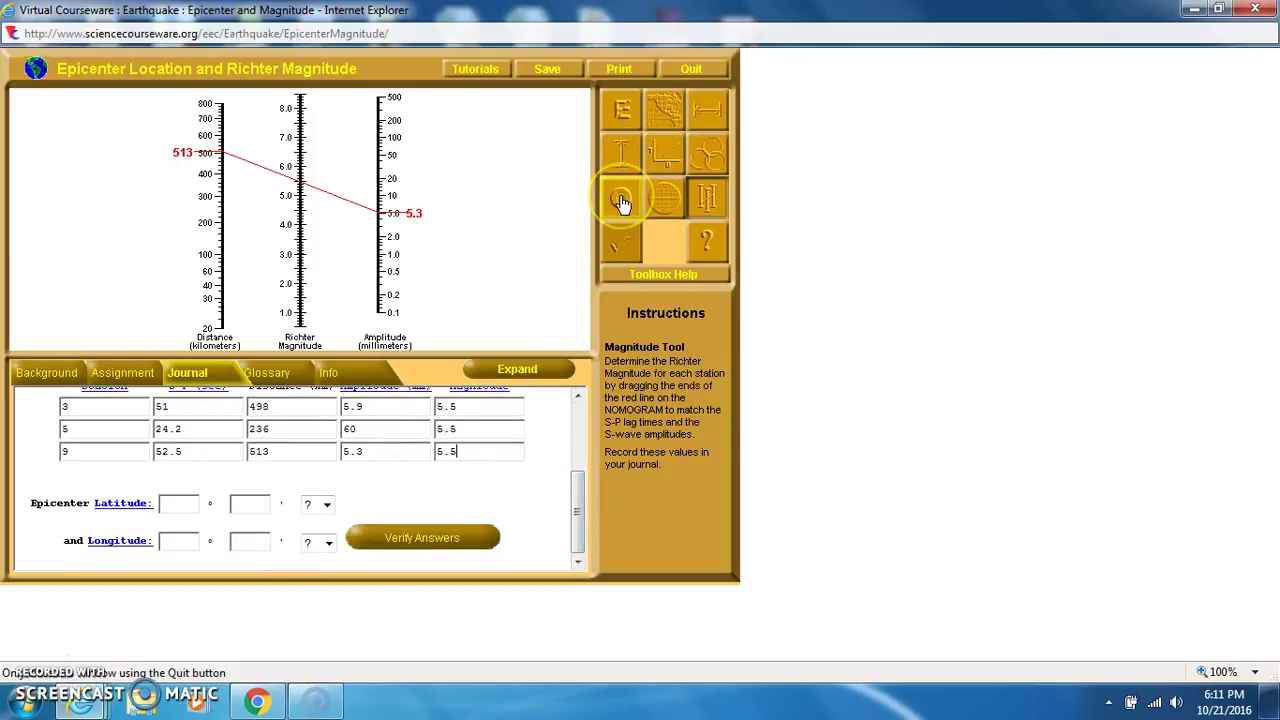
{"action": "left_click", "coordinate": [709, 158]}
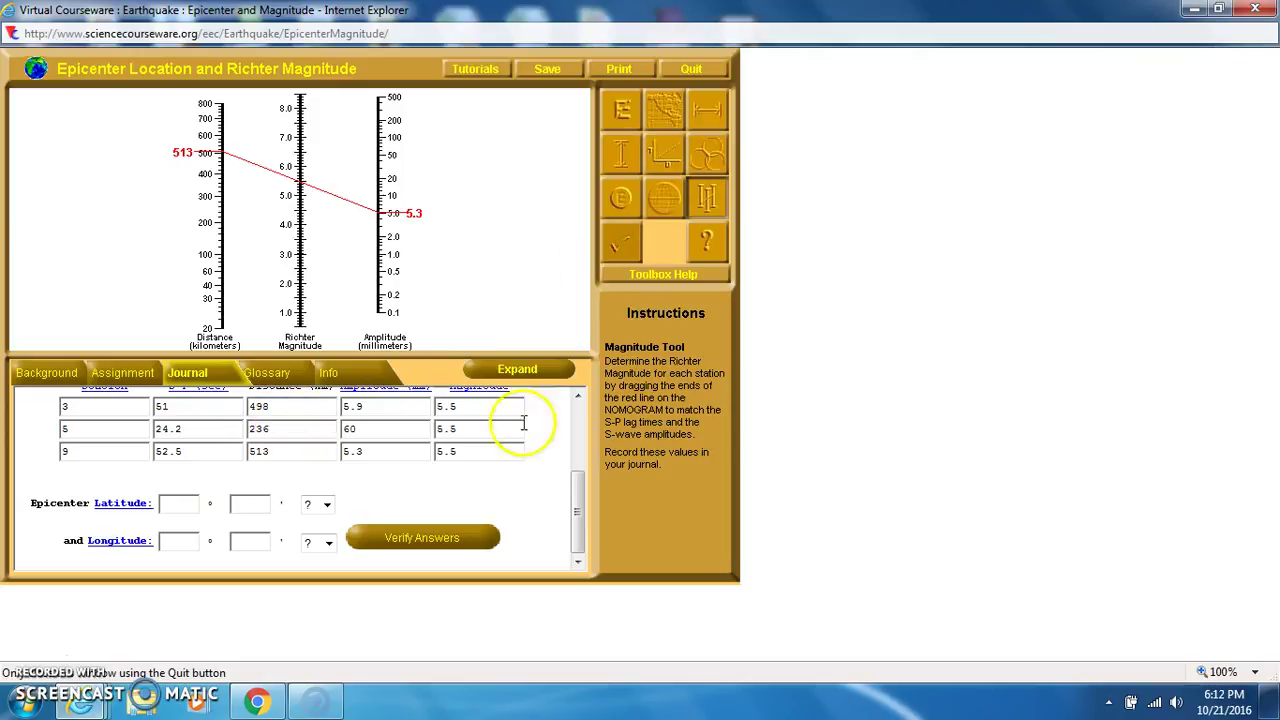
{"action": "left_click_drag", "start_coordinate": [579, 492], "coordinate": [579, 487]}
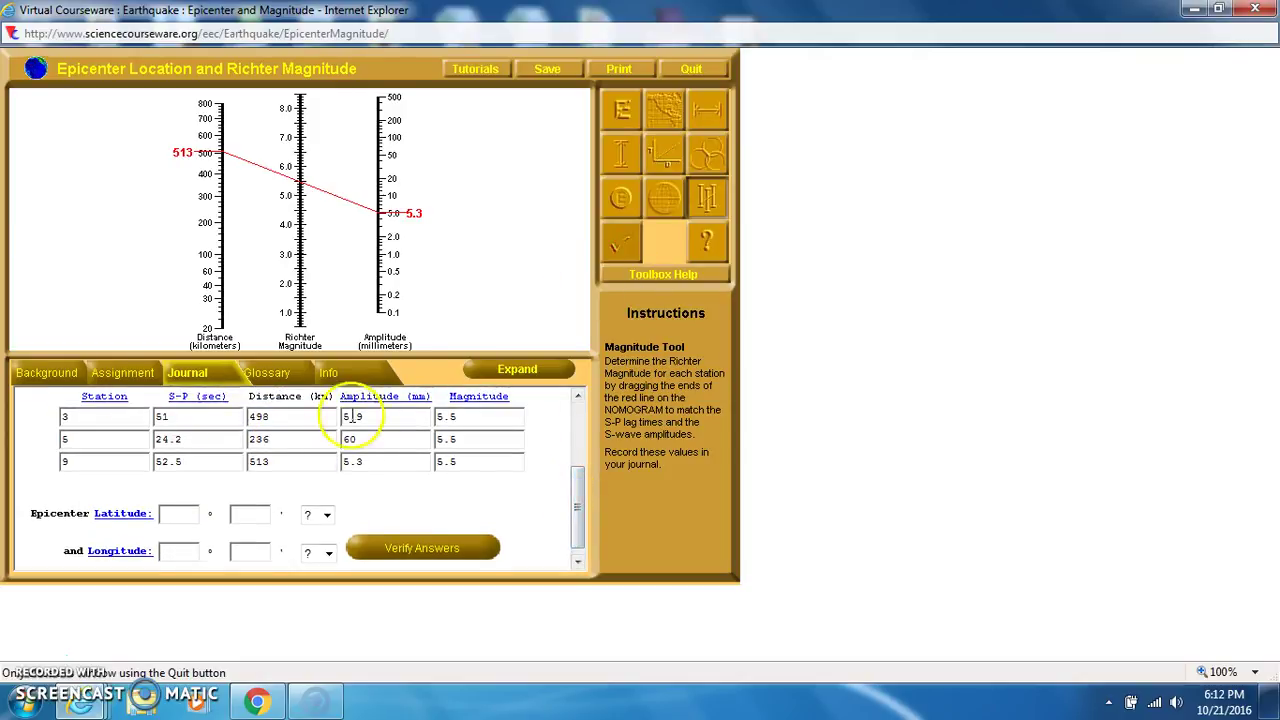
With the Triangulation tool, drag out 498, 236 and 513 km circles from stations 3, 5, 9.
{"action": "left_click", "coordinate": [709, 155]}
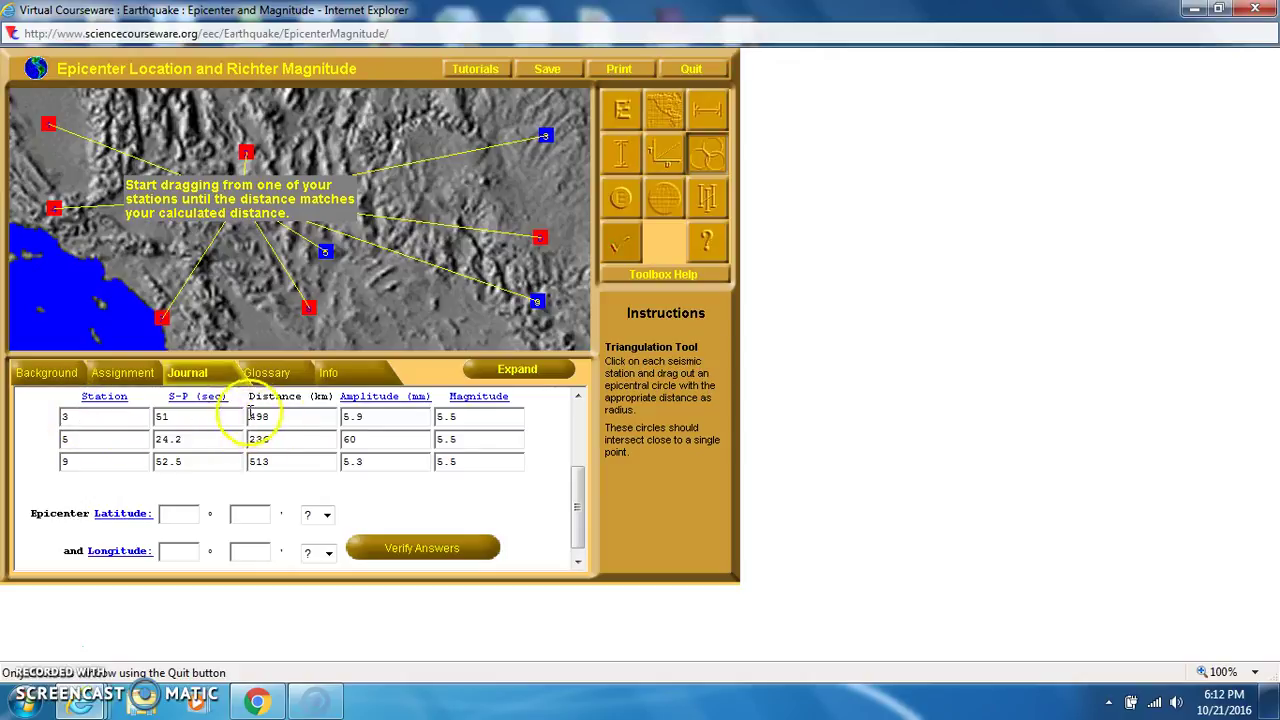
{"action": "left_click_drag", "start_coordinate": [545, 138], "coordinate": [183, 262]}
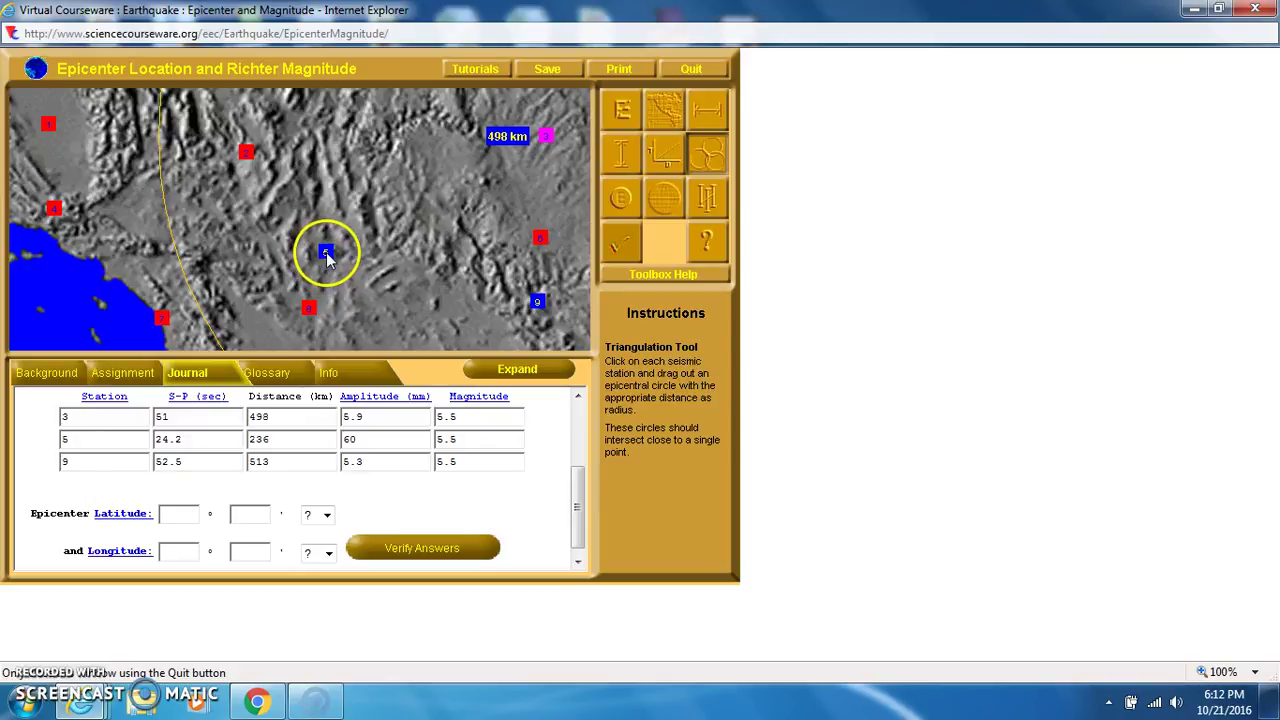
{"action": "left_click_drag", "start_coordinate": [326, 255], "coordinate": [143, 263]}
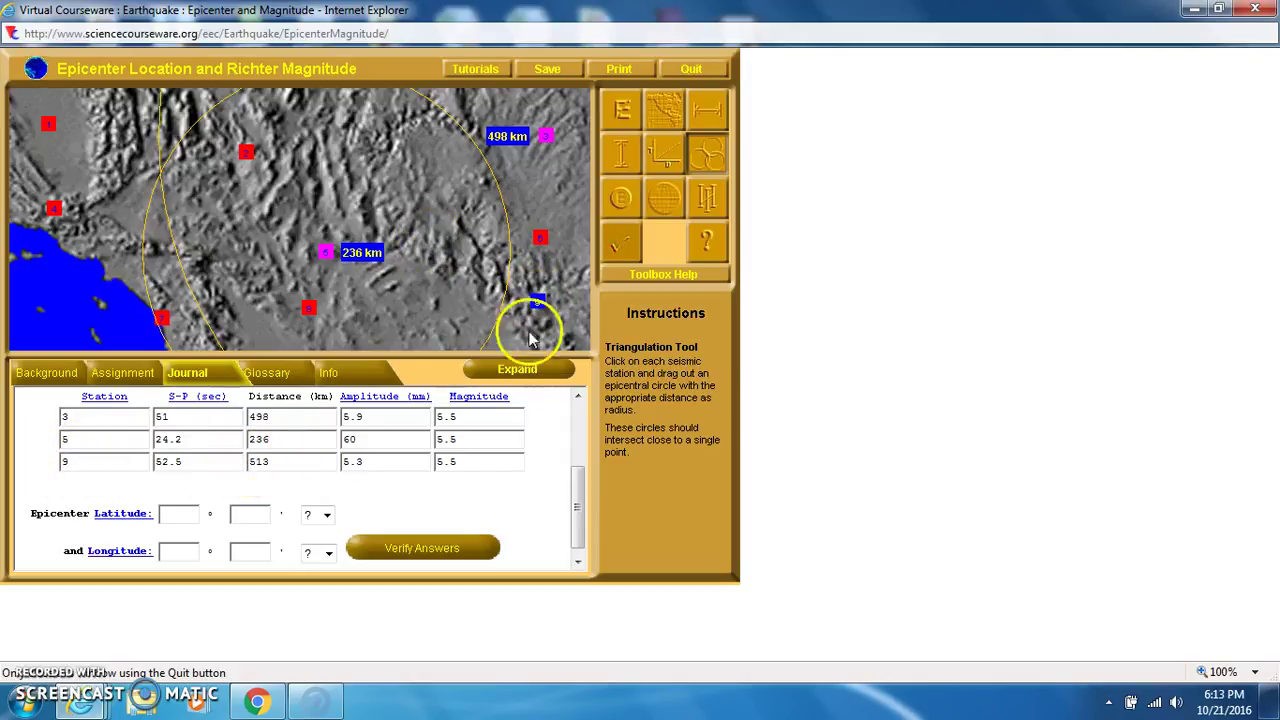
{"action": "left_click_drag", "start_coordinate": [536, 301], "coordinate": [145, 260]}
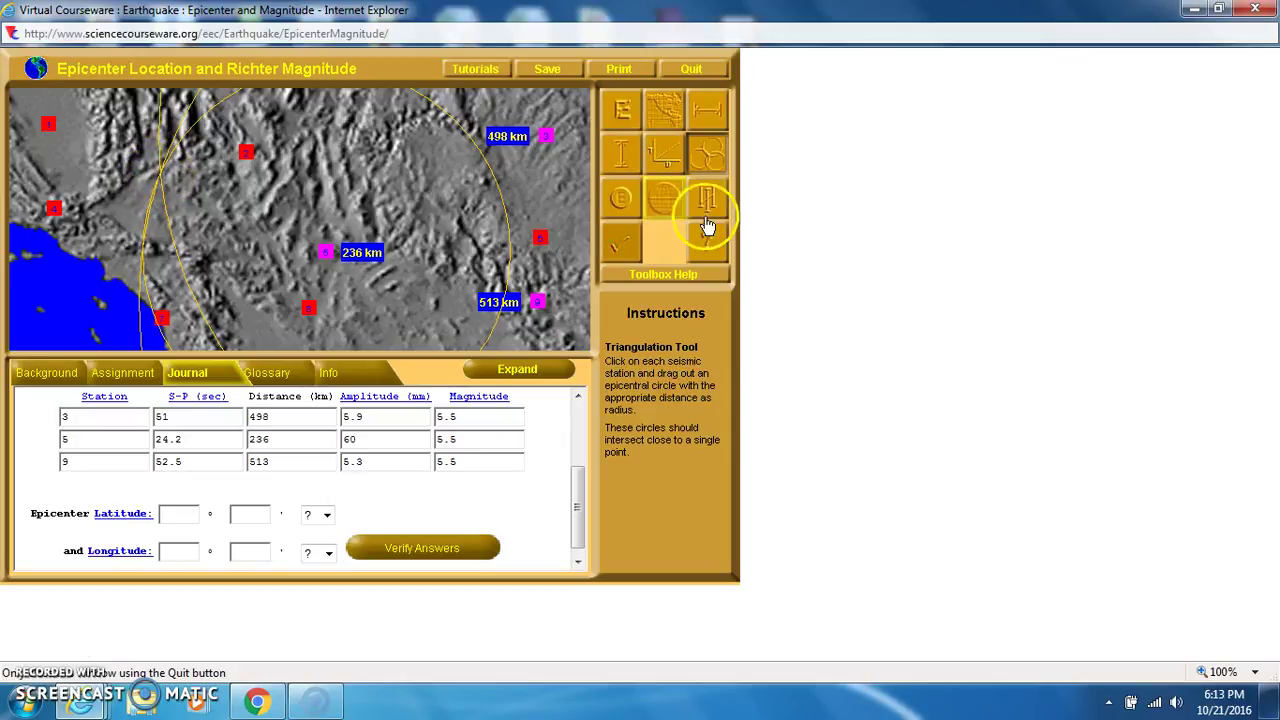
{"action": "left_click", "coordinate": [621, 201]}
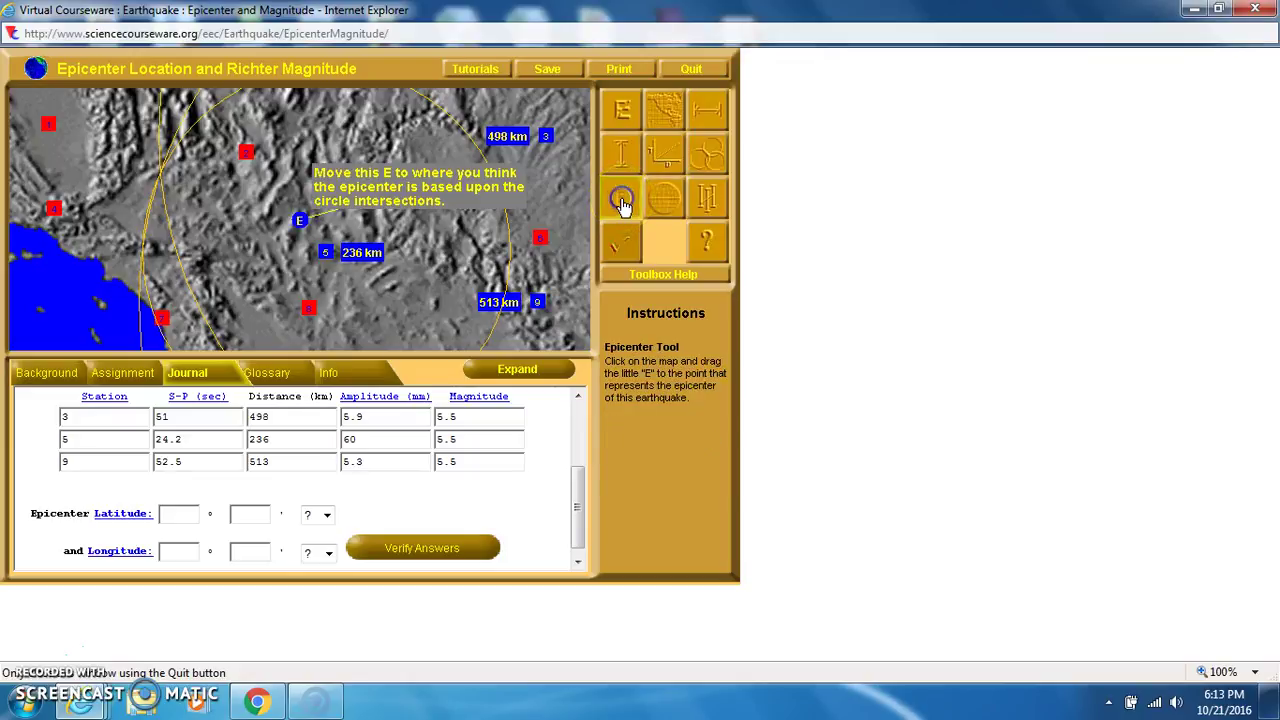
{"action": "mouse_move", "coordinate": [621, 205]}
{"action": "left_mouse_down"}
{"action": "mouse_move", "coordinate": [300, 196]}
{"action": "mouse_move", "coordinate": [302, 227]}
{"action": "mouse_move", "coordinate": [163, 181]}
{"action": "left_mouse_up"}
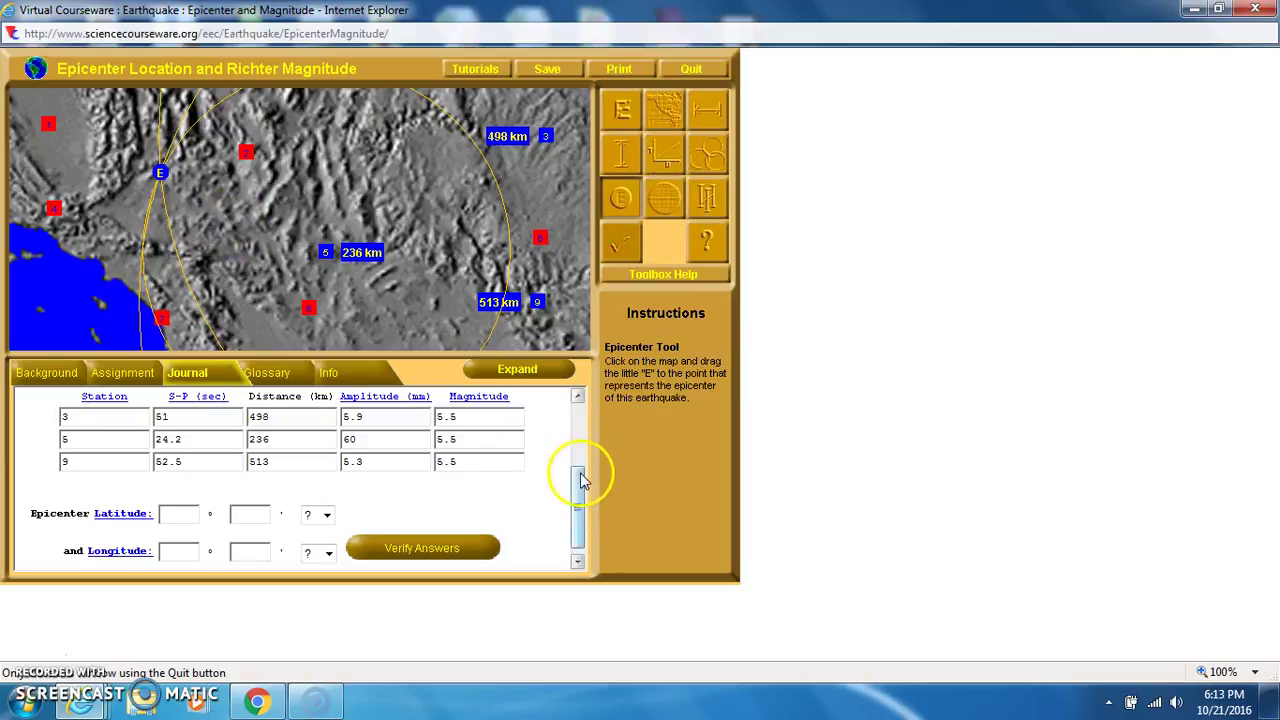
{"action": "left_click_drag", "start_coordinate": [583, 480], "coordinate": [574, 486]}
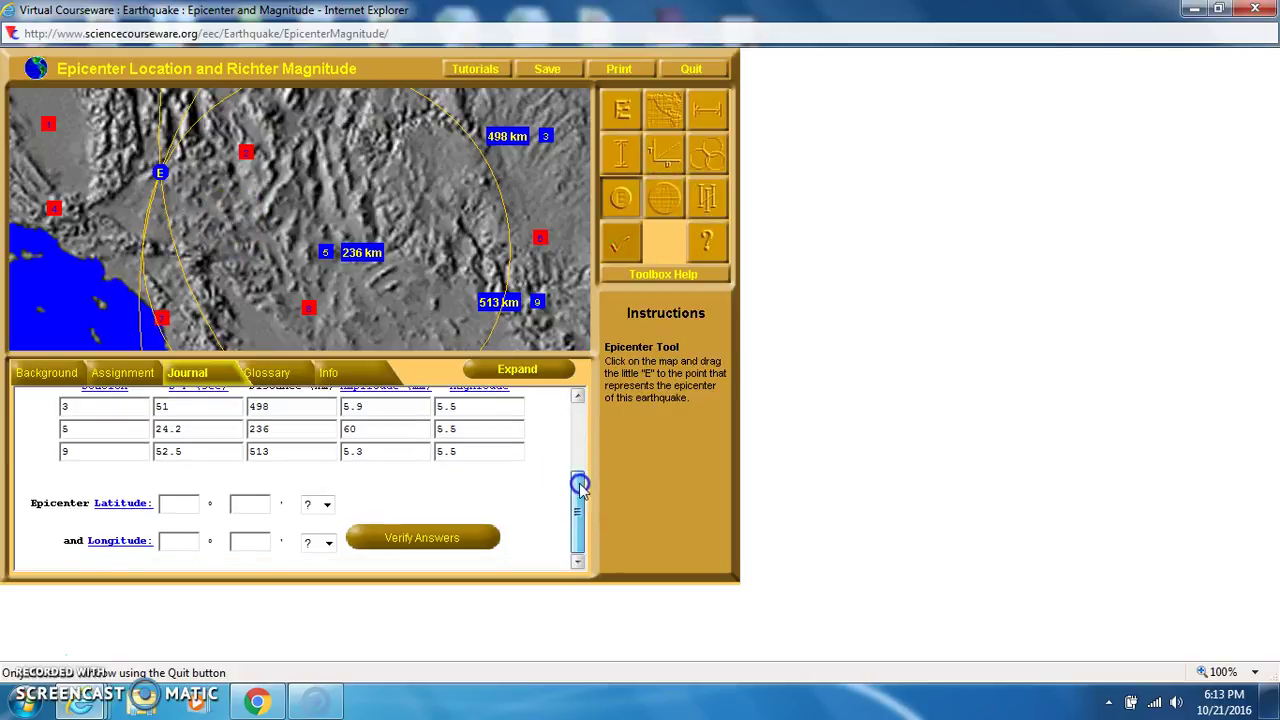
Overlay the latitude/longitude grid and enter the epicenter latitude as 34° 90' N.
{"action": "left_click", "coordinate": [666, 200]}
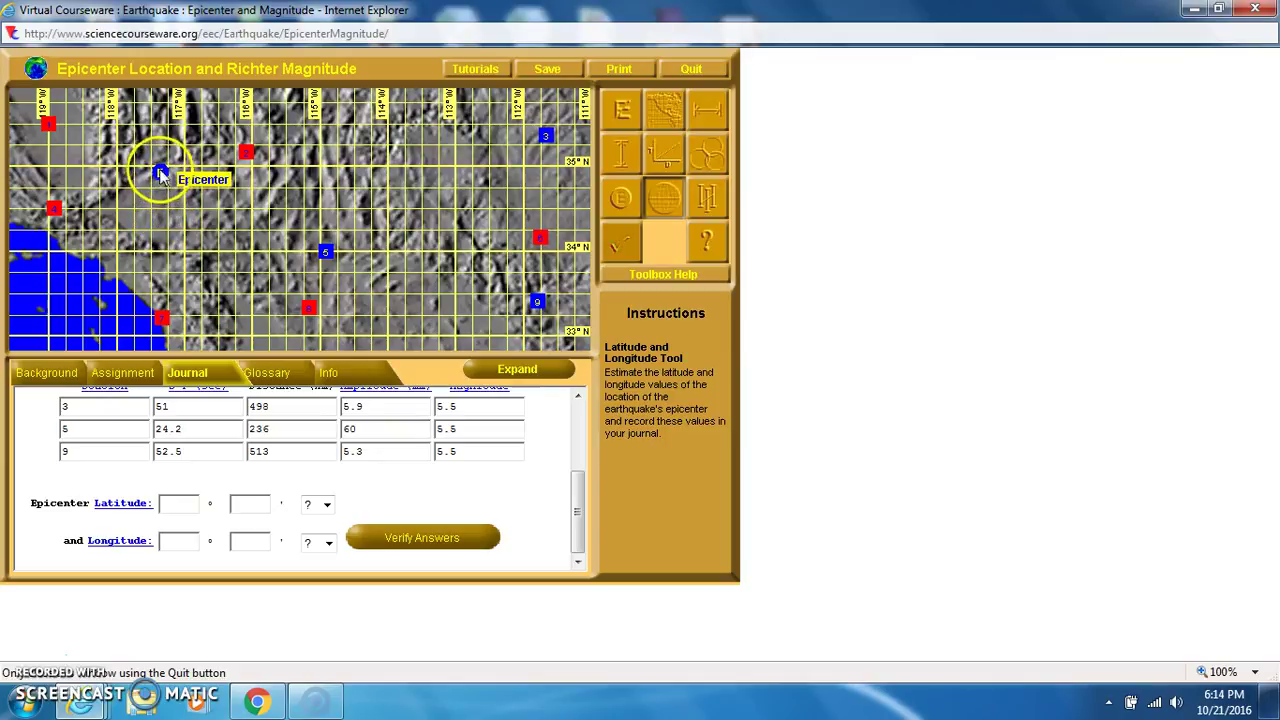
{"action": "left_click", "coordinate": [186, 503]}
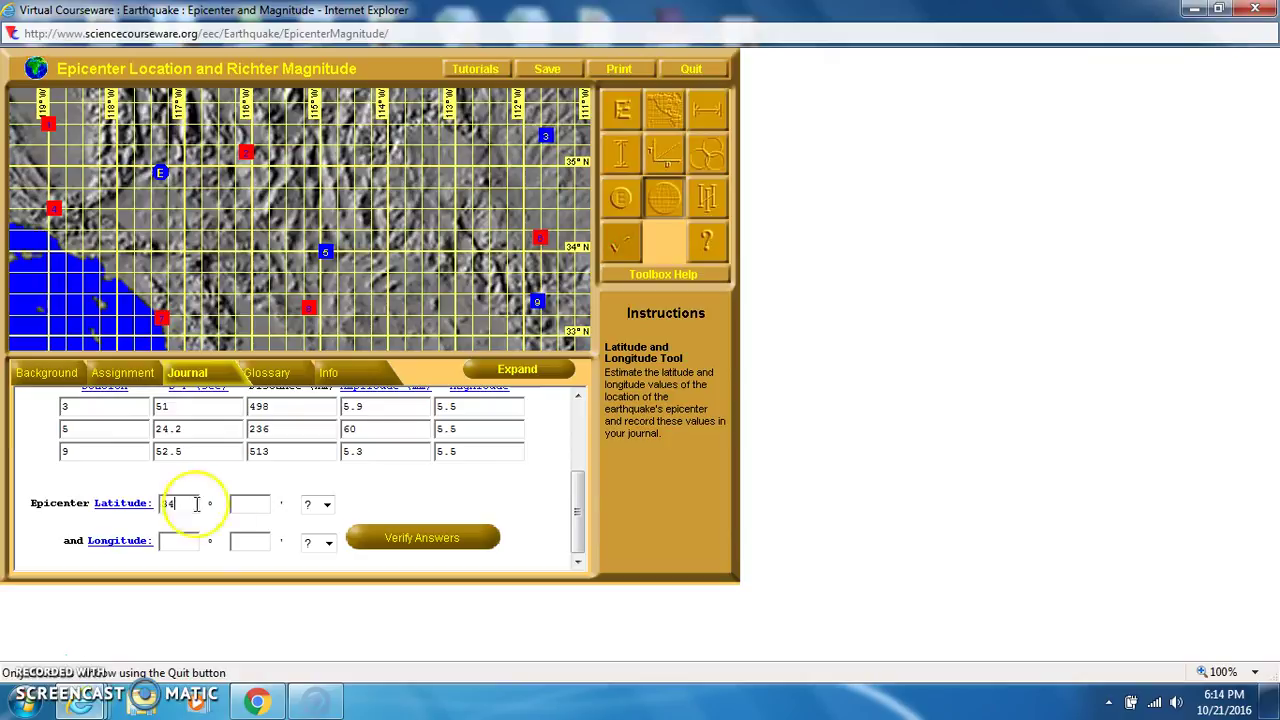
{"action": "left_click", "coordinate": [243, 503]}
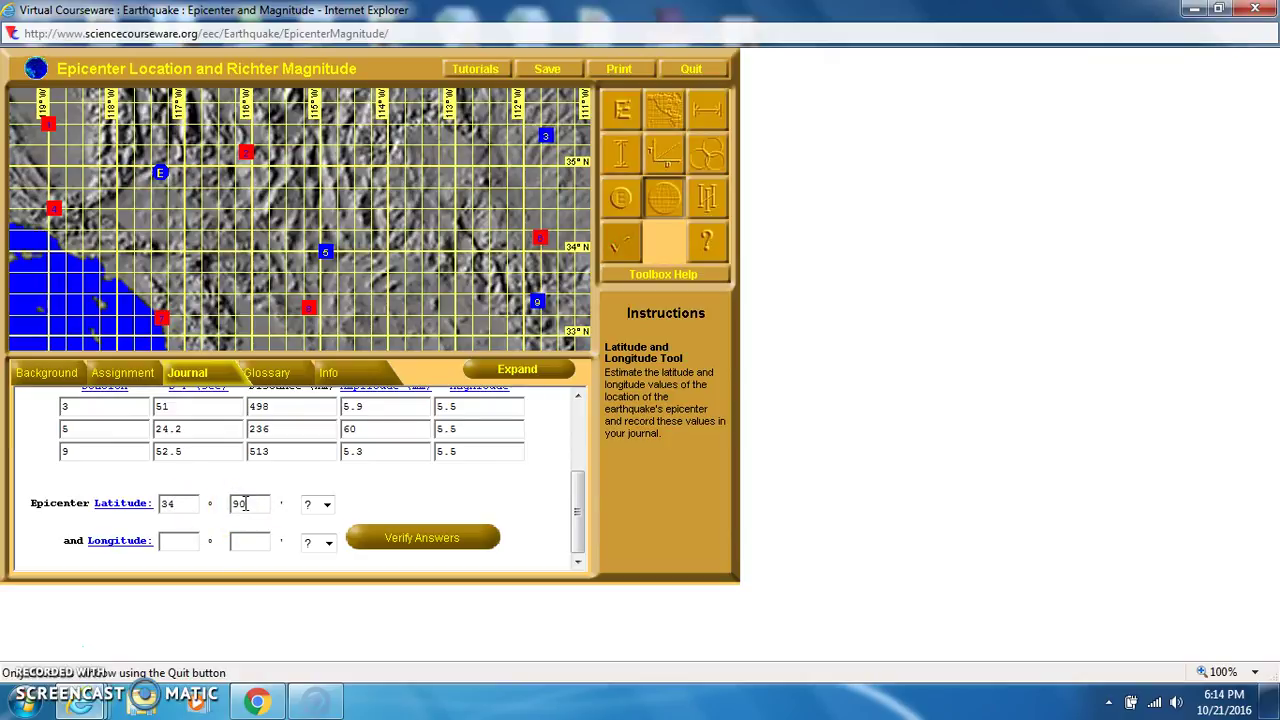
{"action": "left_click", "coordinate": [322, 504]}
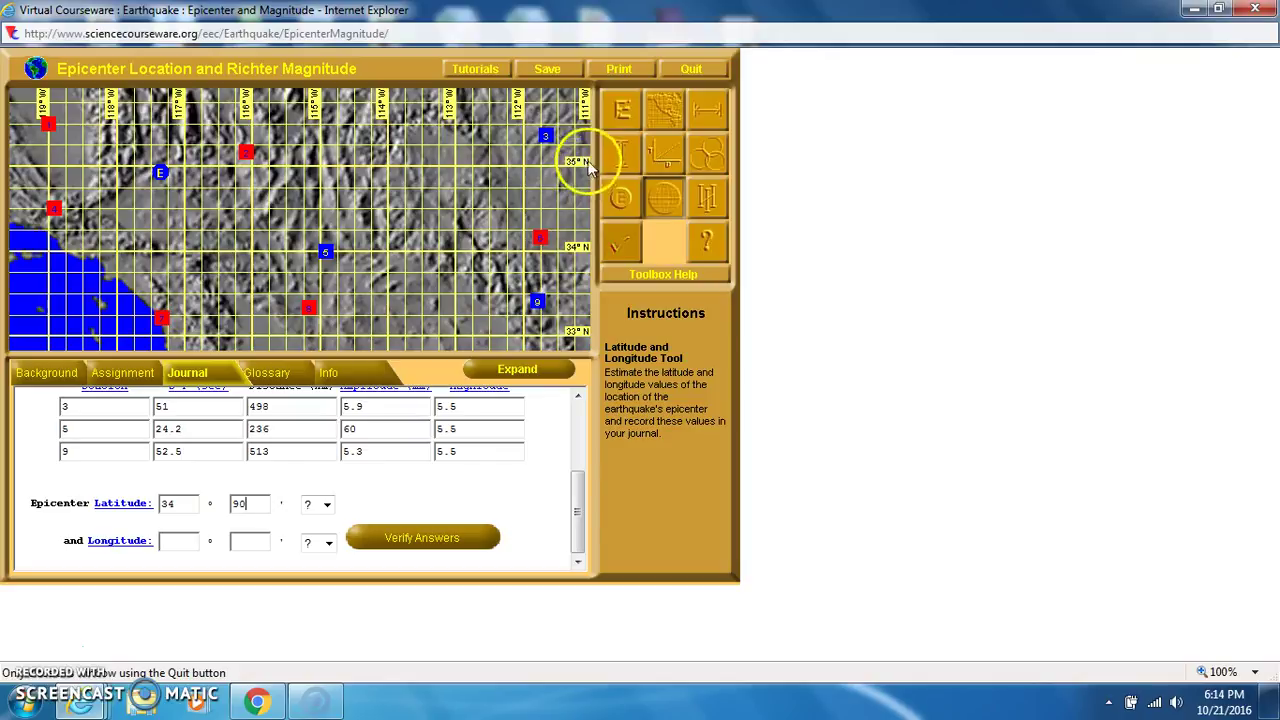
{"action": "left_click", "coordinate": [326, 505]}
{"action": "left_click", "coordinate": [320, 540]}
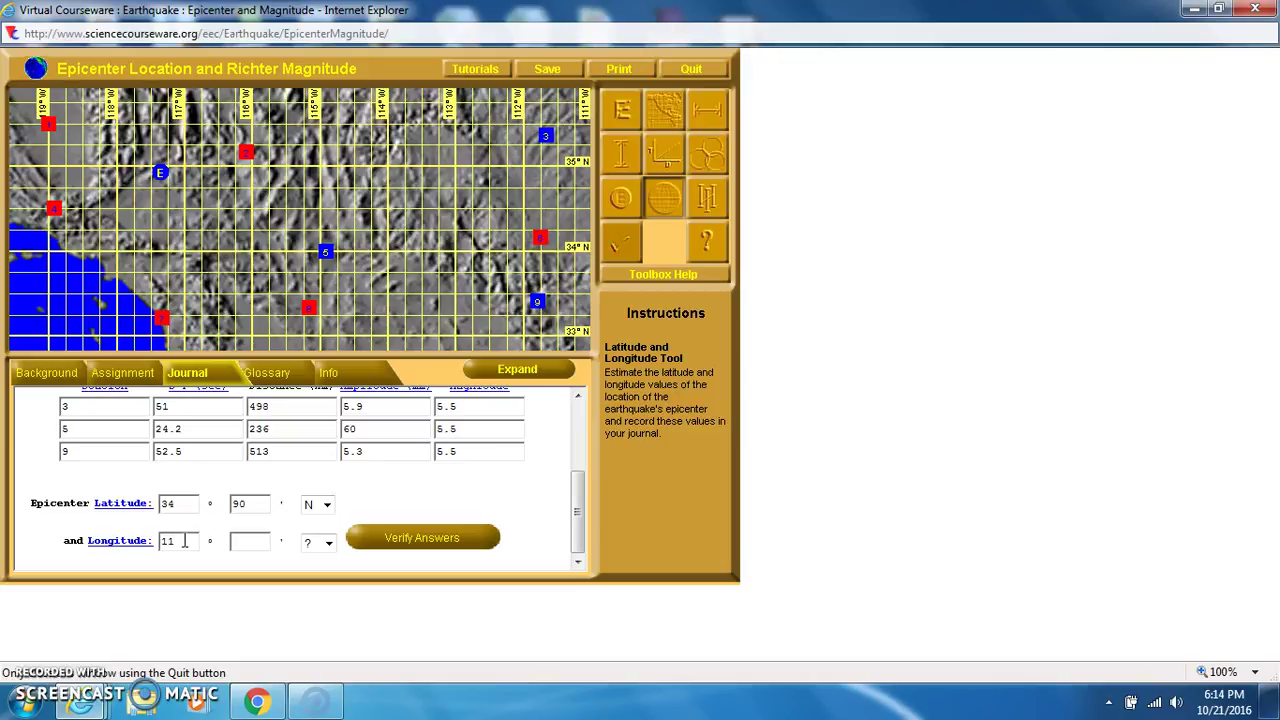
Enter the epicenter longitude as 117° 30' W.
{"action": "left_click", "coordinate": [240, 541]}
{"action": "type", "text": "30"}
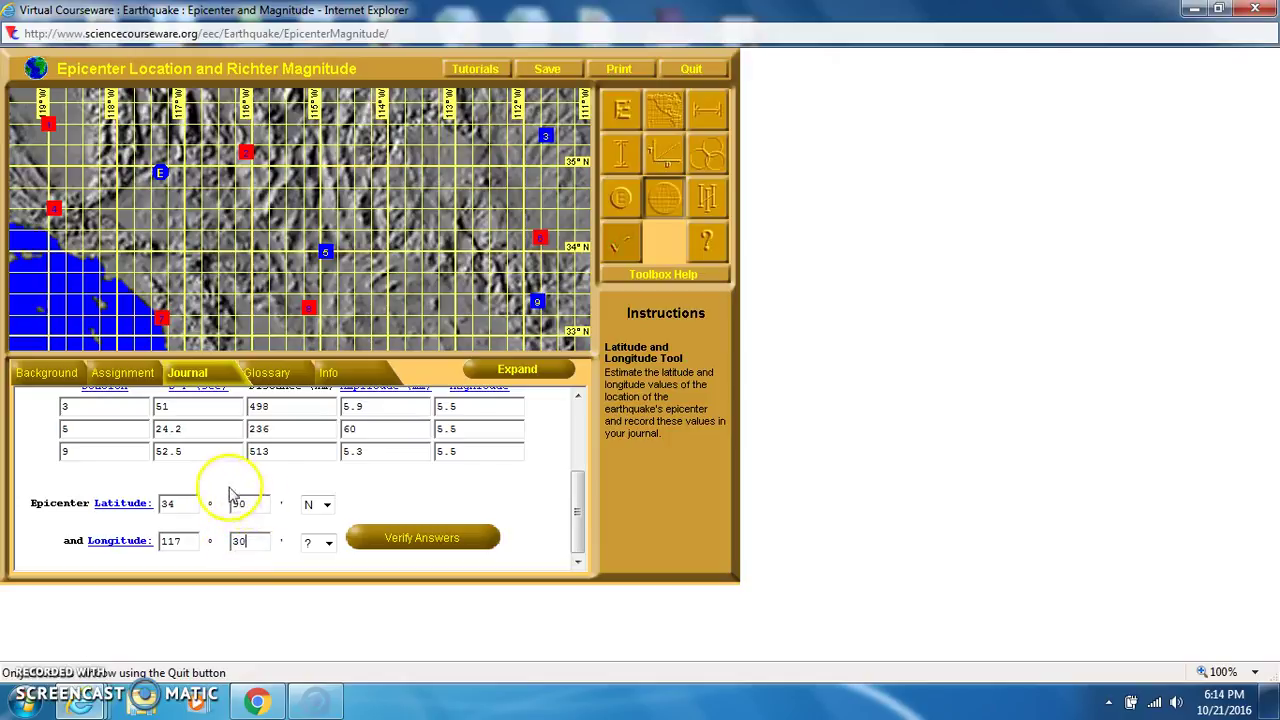
{"action": "left_click", "coordinate": [244, 535]}
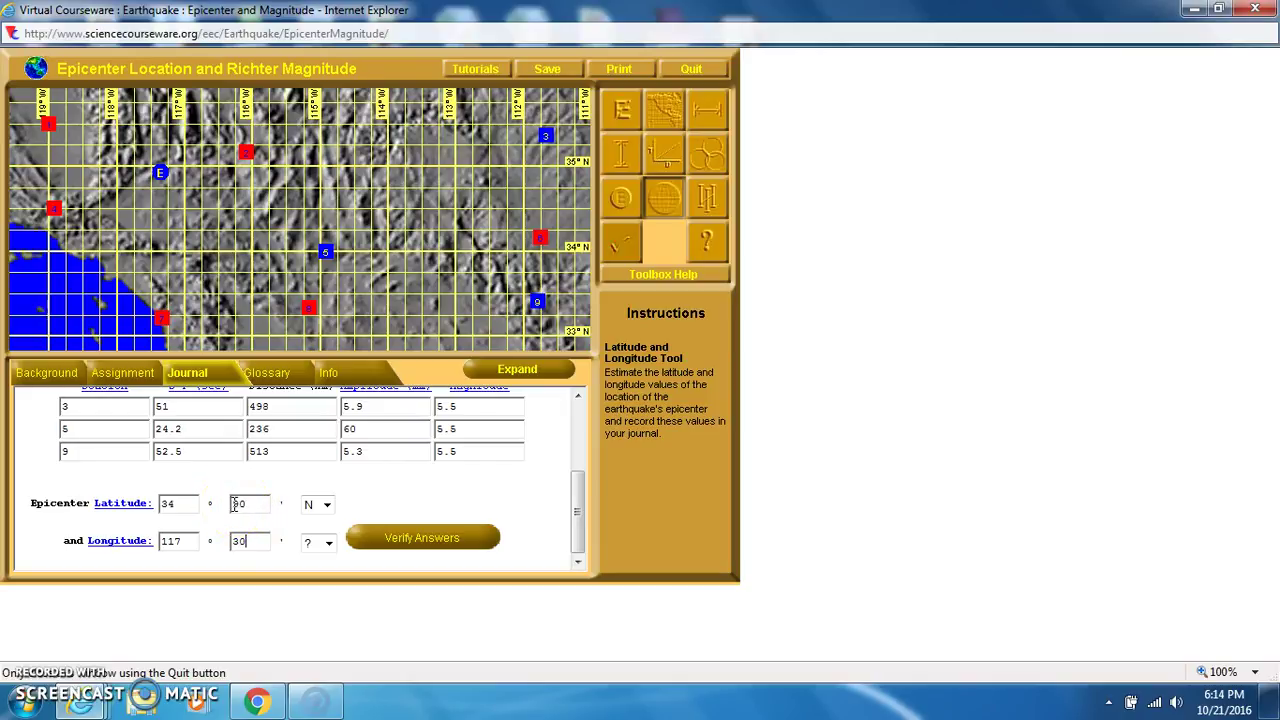
{"action": "left_click", "coordinate": [243, 503]}
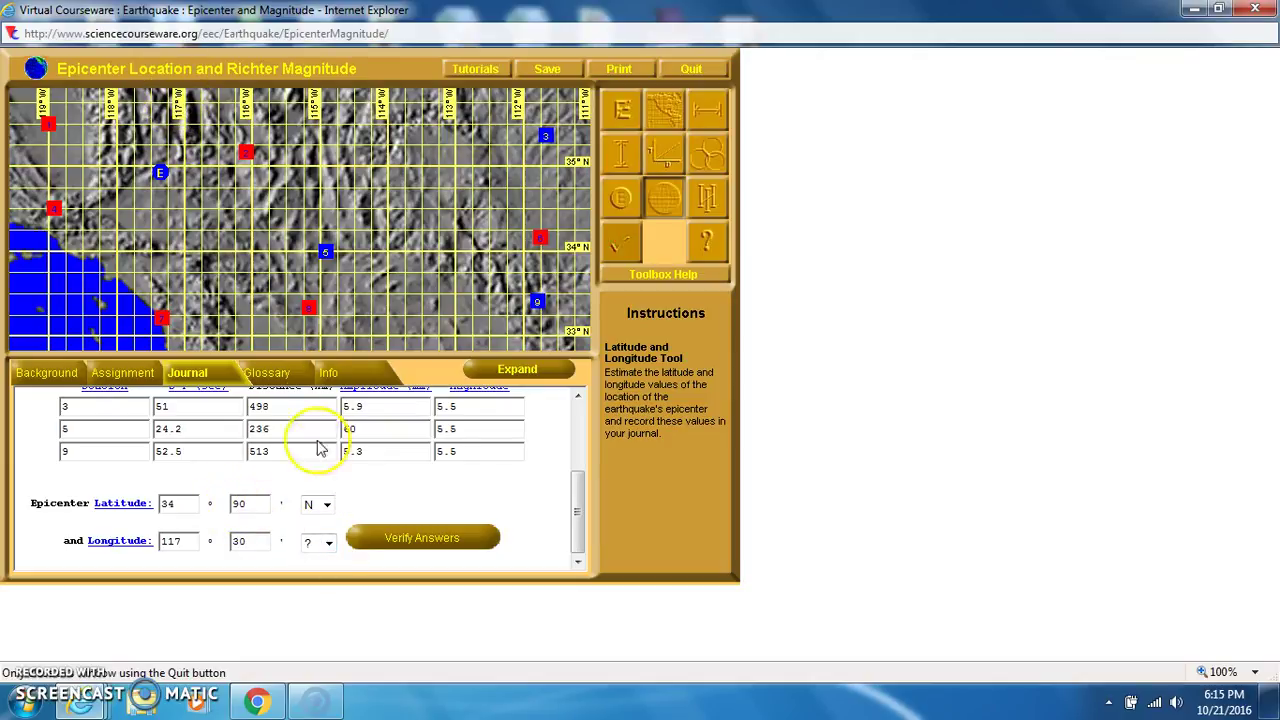
{"action": "left_click", "coordinate": [330, 542]}
{"action": "left_click", "coordinate": [318, 591]}
{"action": "left_click", "coordinate": [577, 510]}
{"action": "left_click_drag", "start_coordinate": [579, 511], "coordinate": [579, 508]}
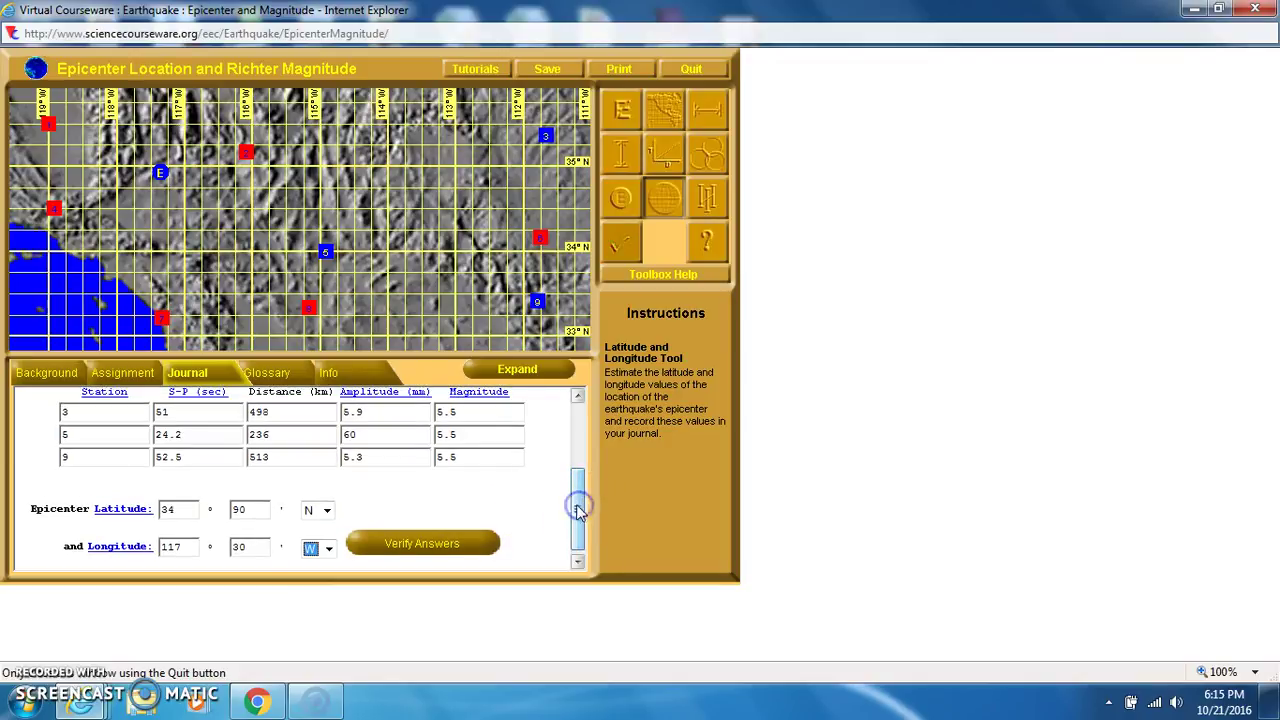
Delete the trailing asterisks from station 5's magnitude so it reads 5.5, then submit the journal.
{"action": "left_click", "coordinate": [497, 500]}
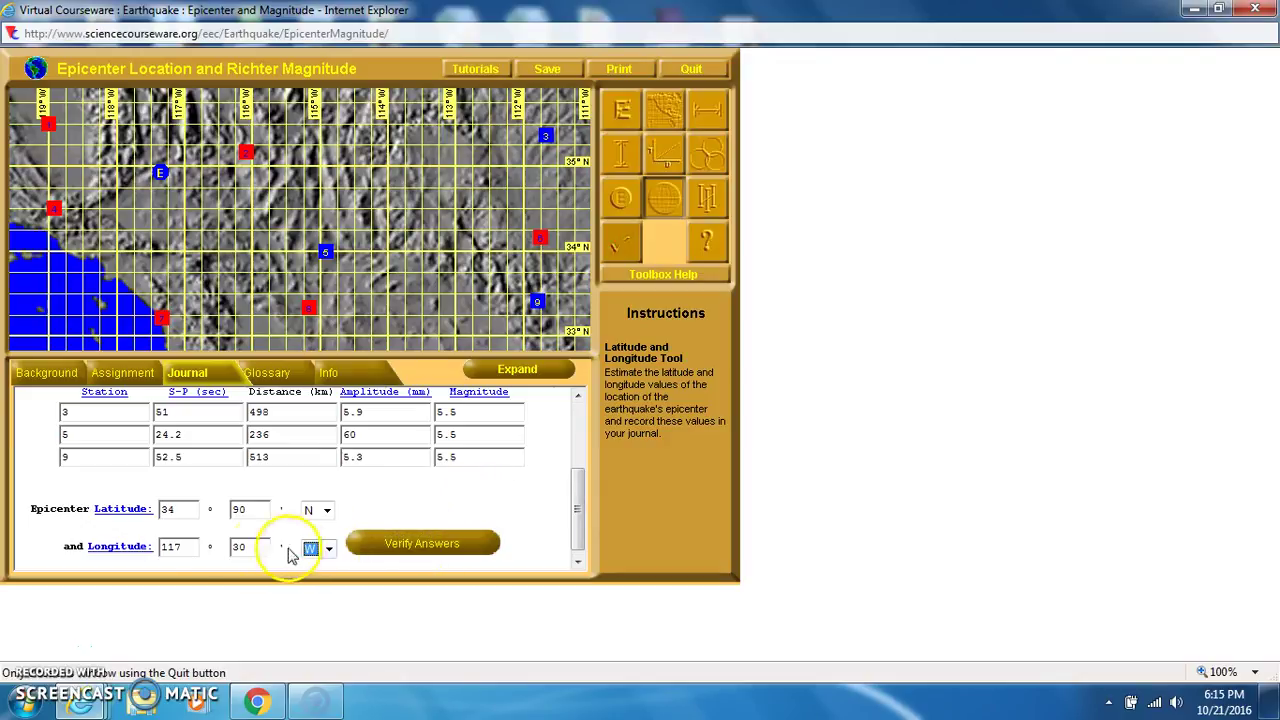
{"action": "left_click", "coordinate": [472, 432]}
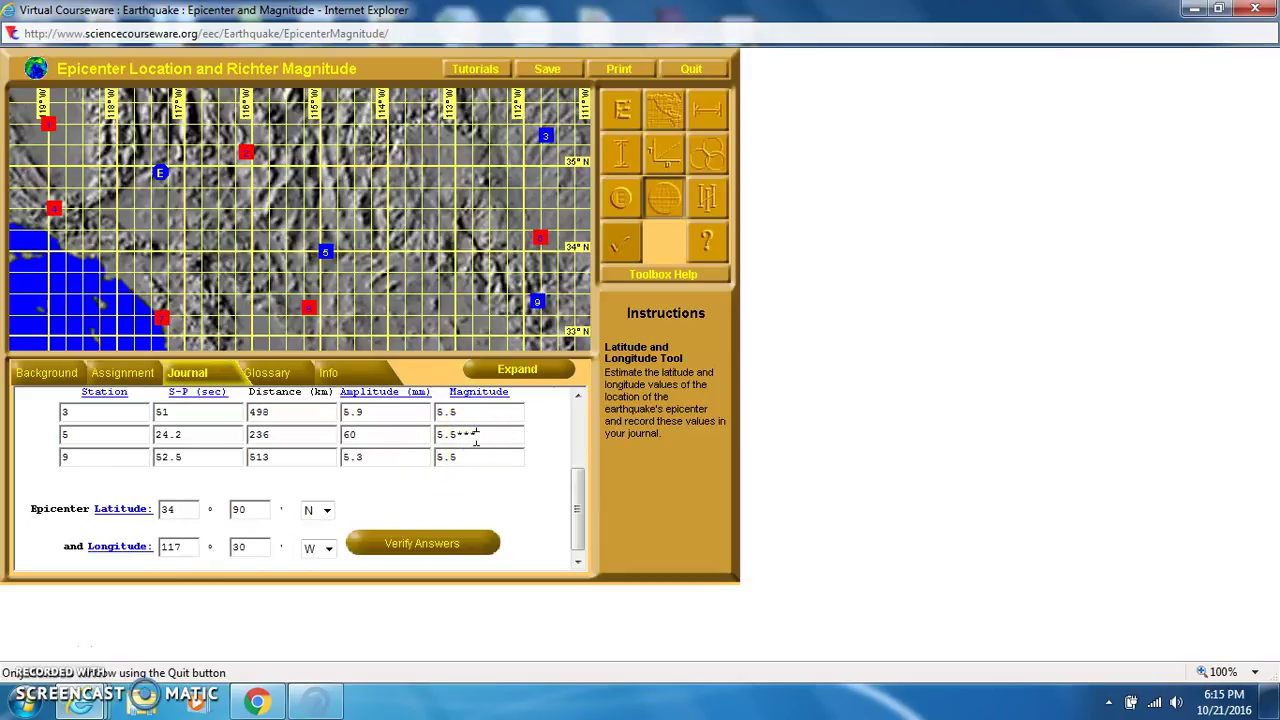
{"action": "left_click", "coordinate": [500, 508]}
{"action": "left_click", "coordinate": [470, 434]}
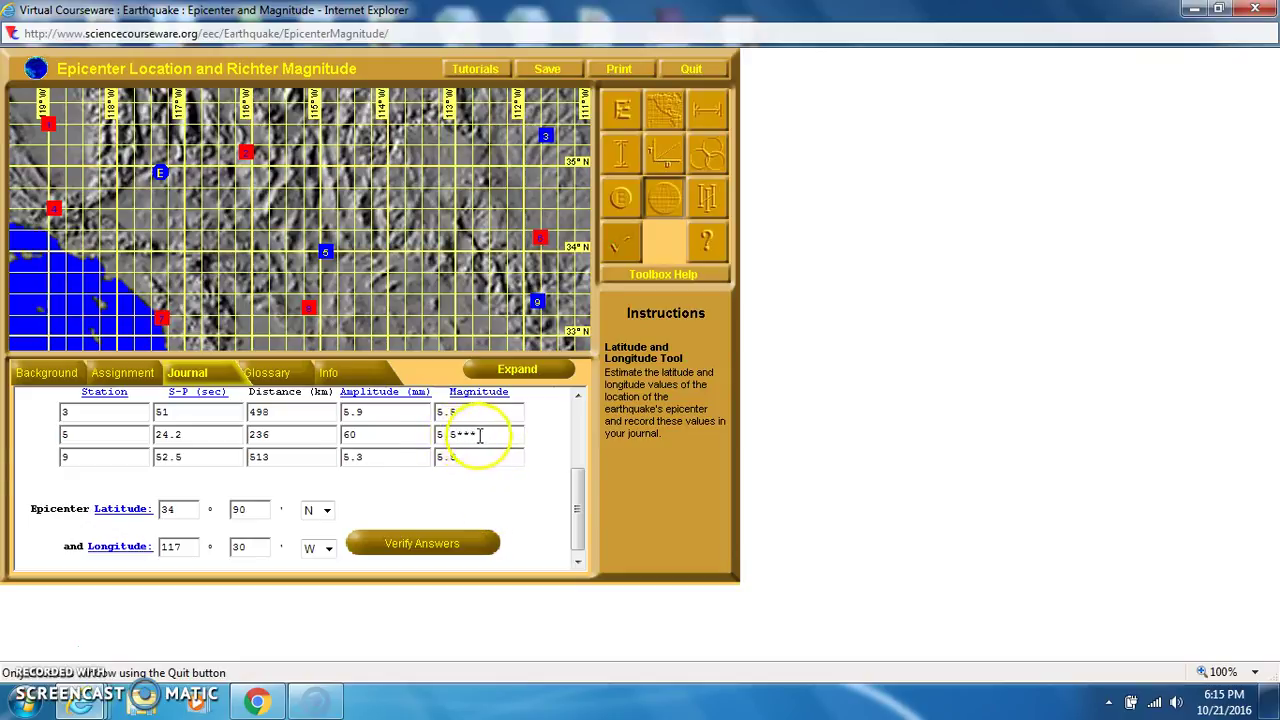
{"action": "left_click", "coordinate": [468, 500]}
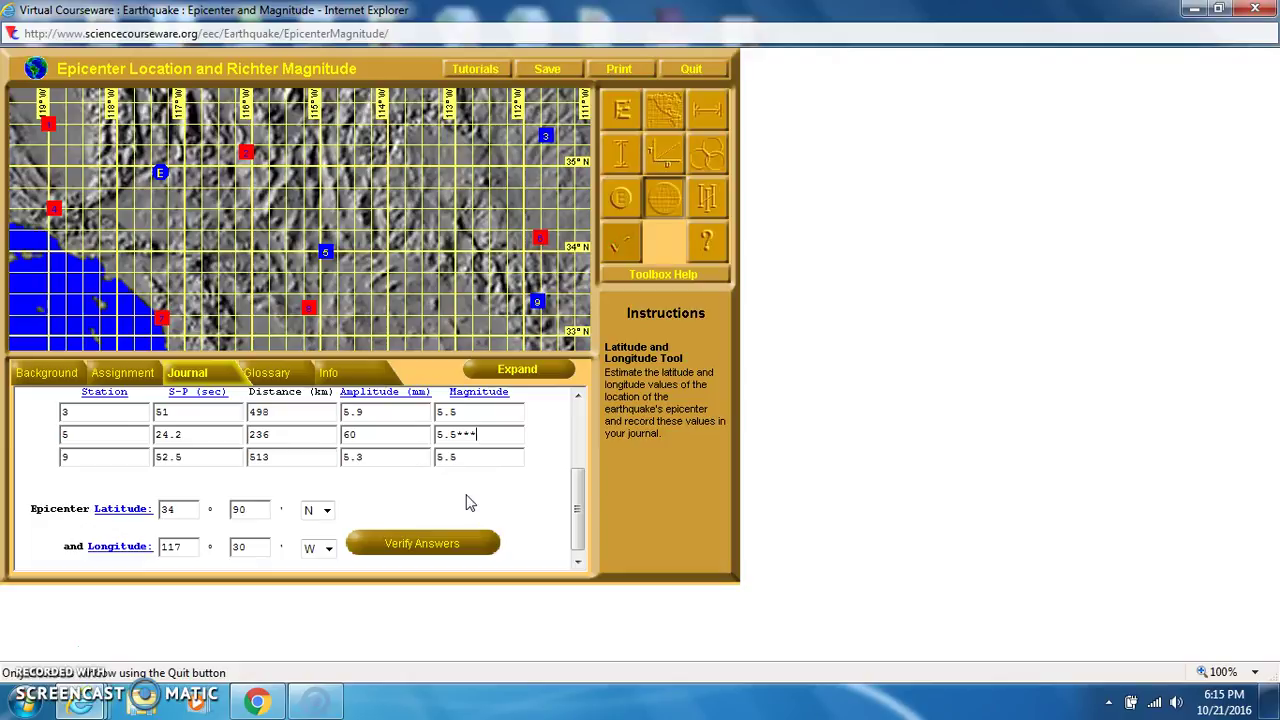
{"action": "key", "text": "BackSpace"}
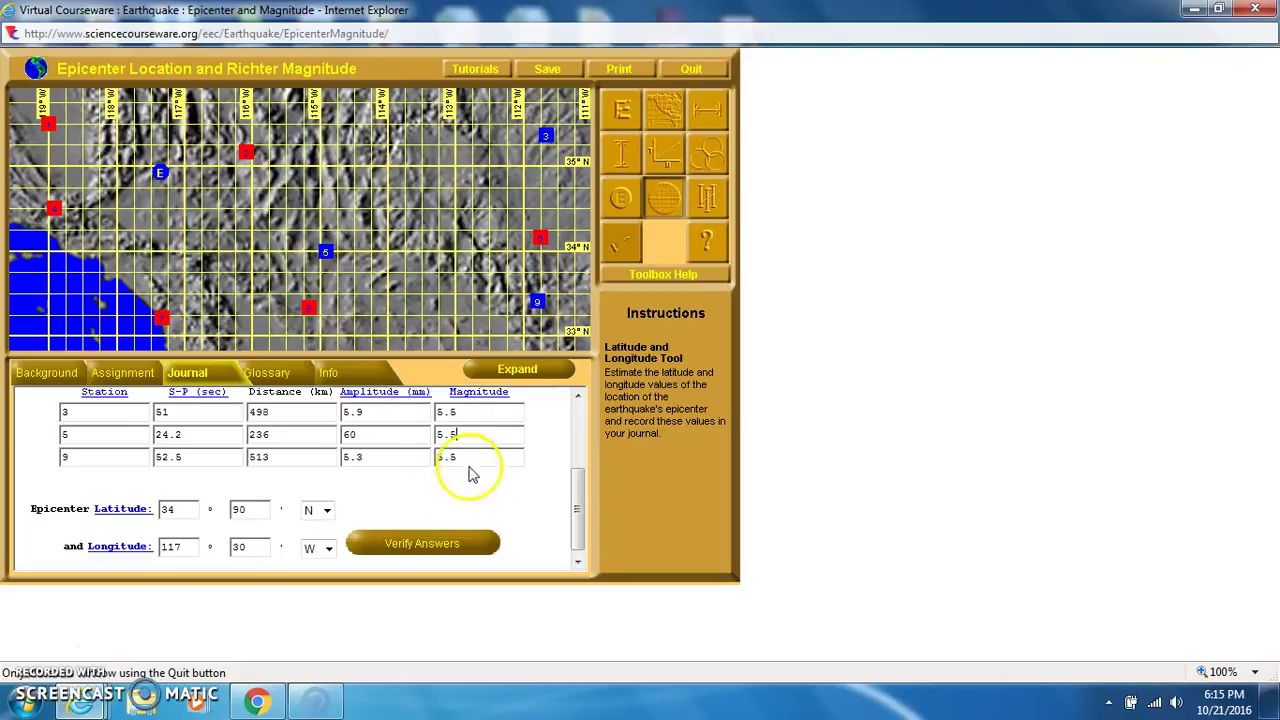
{"action": "left_click", "coordinate": [440, 545]}
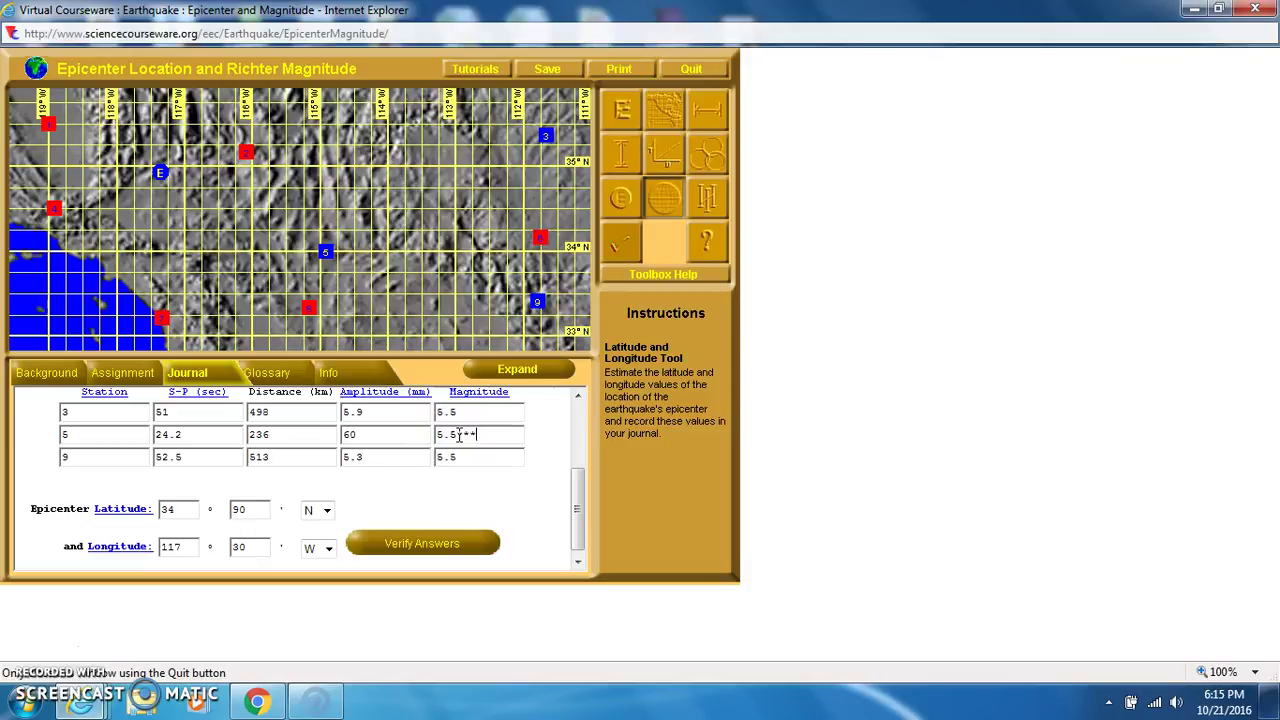
{"action": "key", "text": "BackSpace"}
{"action": "key", "text": "BackSpace"}
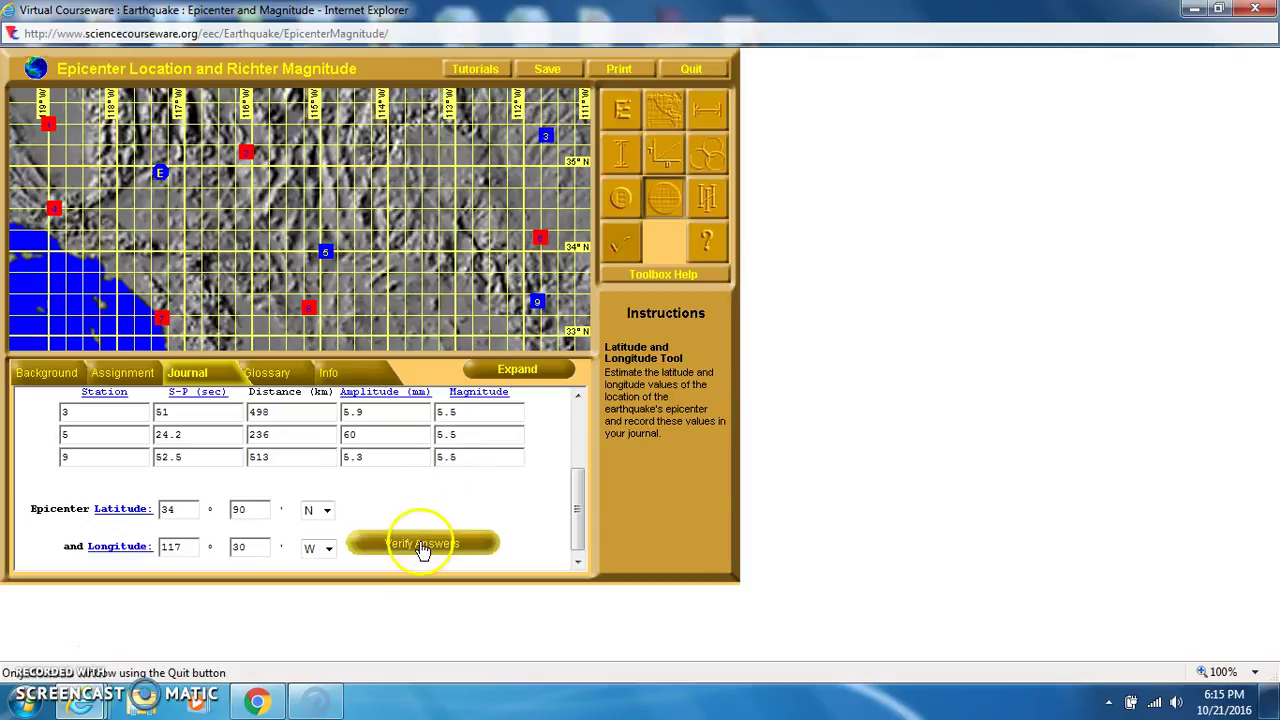
After the first check is rejected, change latitude minutes from 90 to 80 and re-verify the epicenter answers.
{"action": "left_click", "coordinate": [422, 547]}
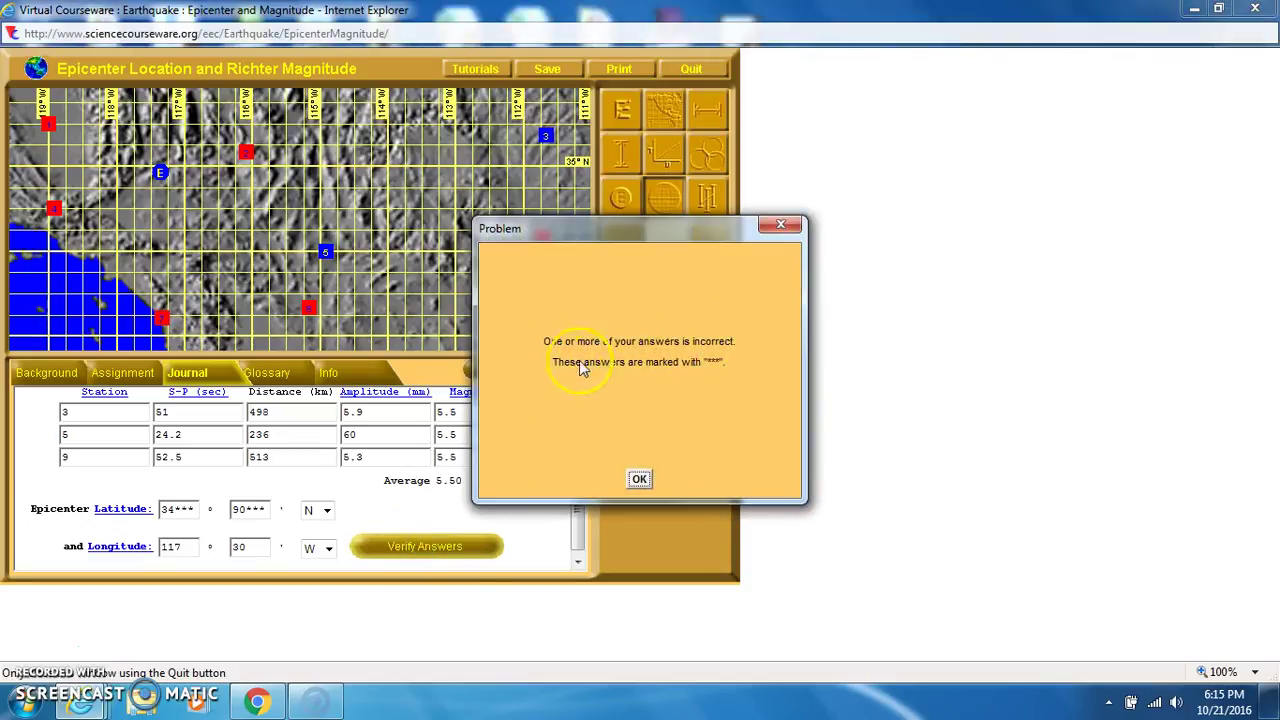
{"action": "left_click", "coordinate": [639, 480]}
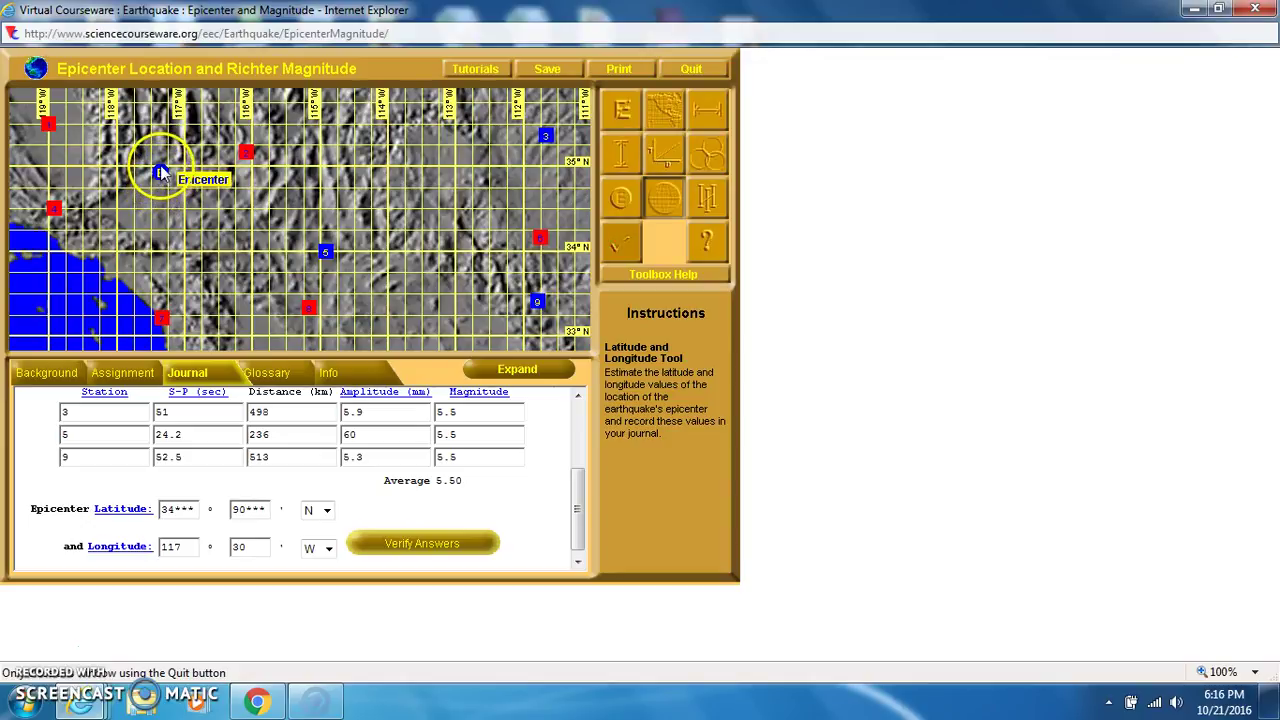
{"action": "left_click", "coordinate": [241, 508]}
{"action": "left_click", "coordinate": [325, 512]}
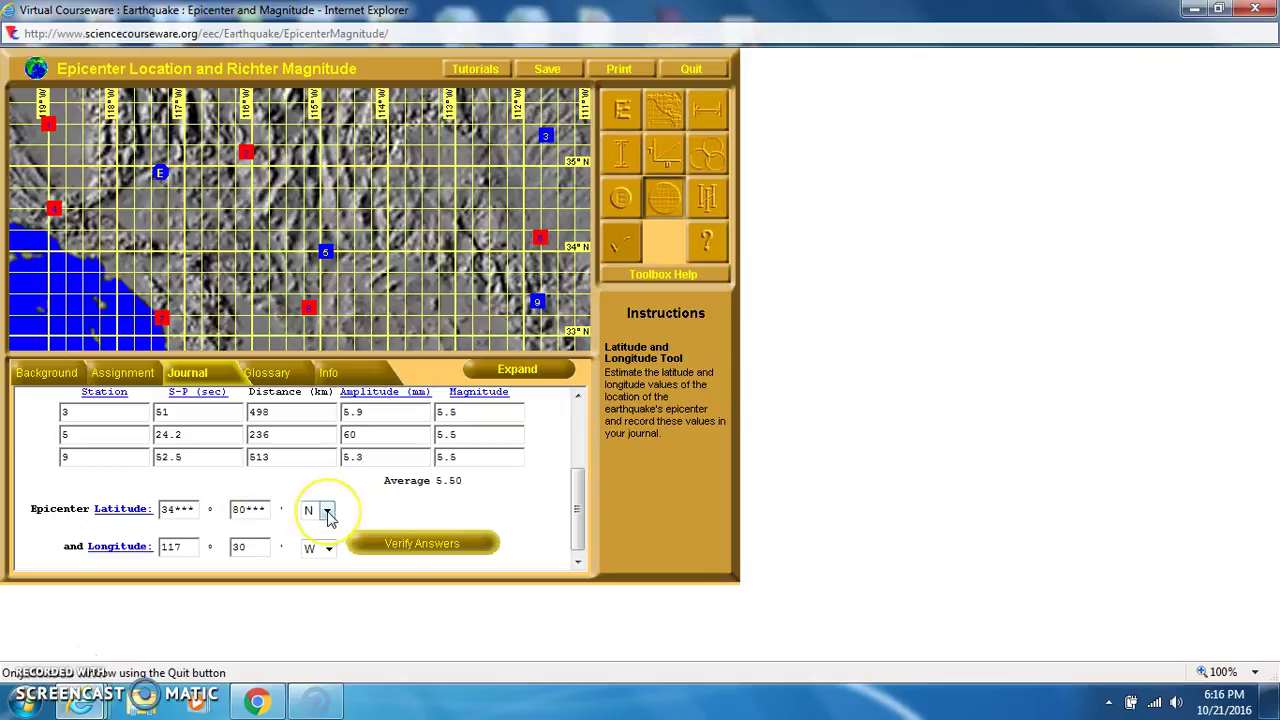
{"action": "left_click", "coordinate": [432, 545]}
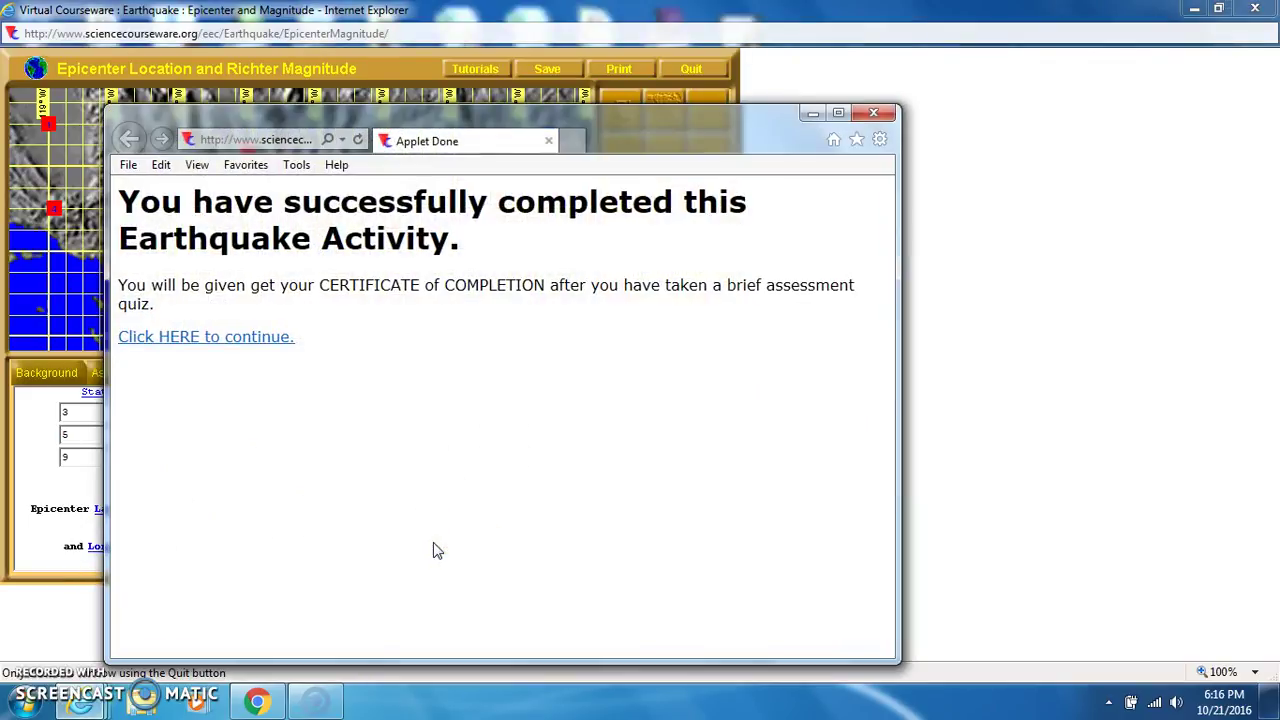
Move the Earthquake Activity completed notice aside, read it, and close it.
{"action": "left_click", "coordinate": [496, 460]}
{"action": "left_click_drag", "start_coordinate": [520, 114], "coordinate": [577, 89]}
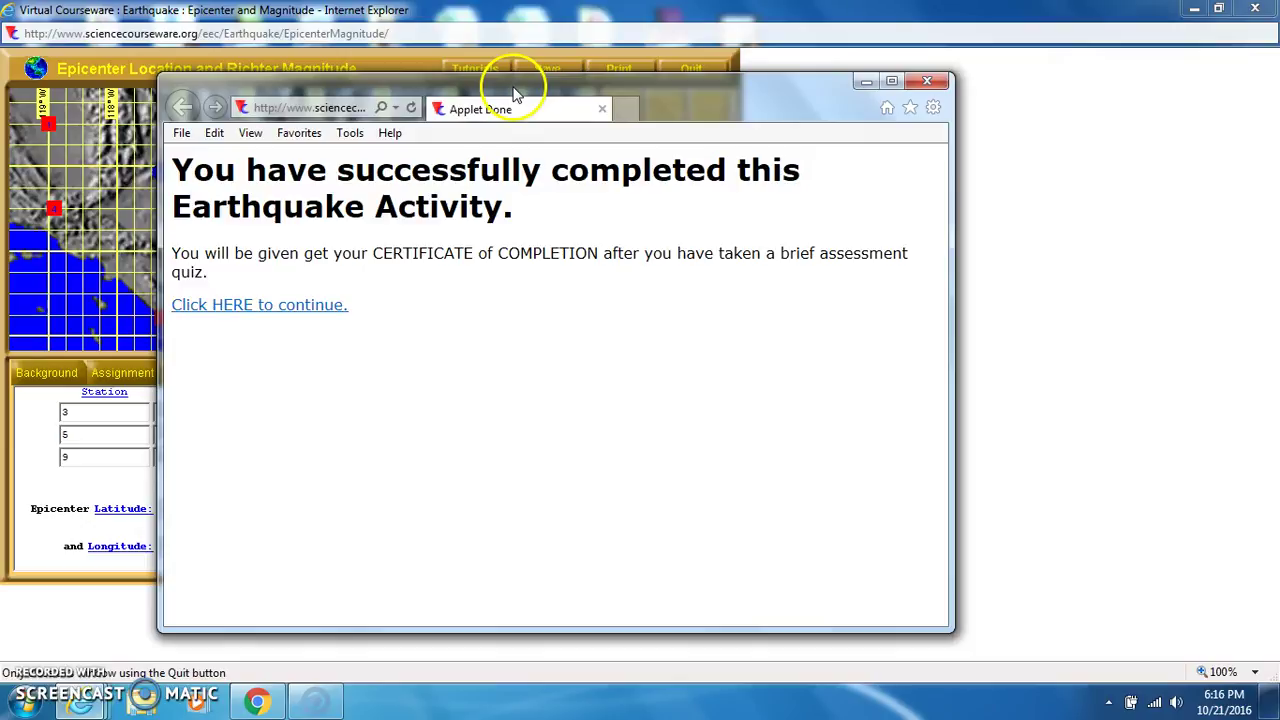
{"action": "left_click", "coordinate": [928, 81]}
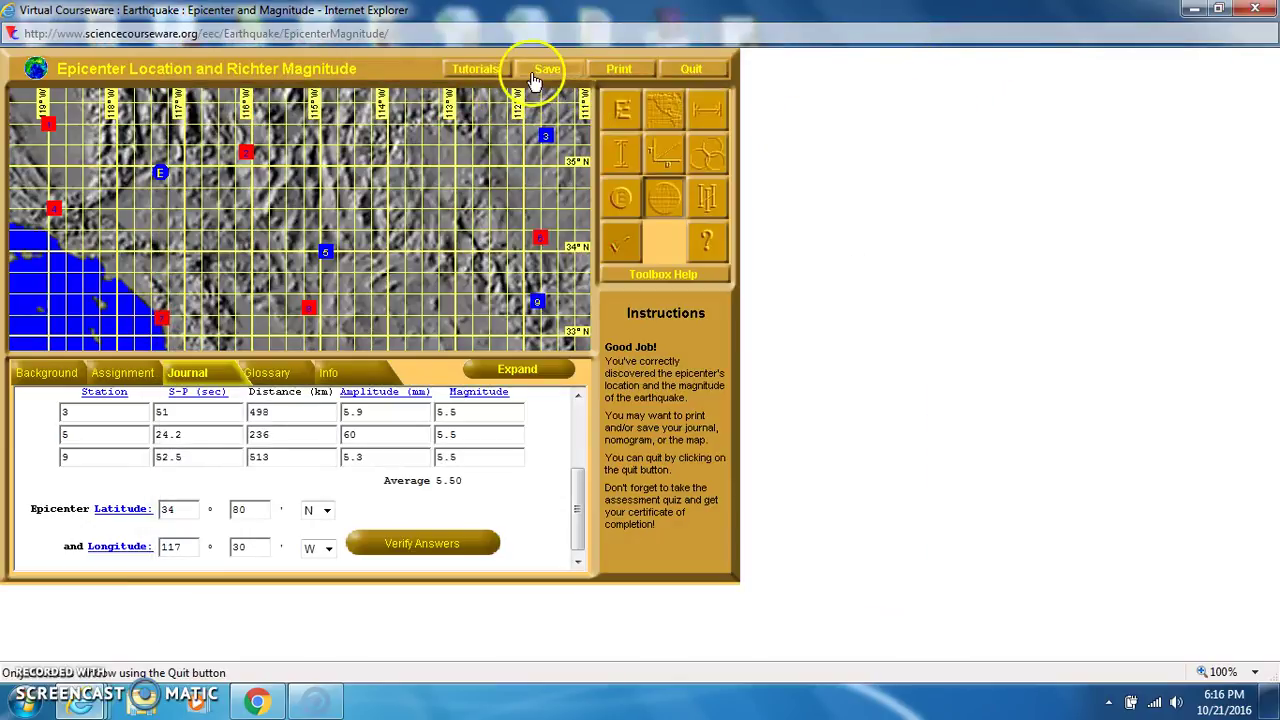
Quit the Epicenter and Magnitude activity, confirming Yes, to leave only the Windows desktop.
{"action": "left_click", "coordinate": [690, 70]}
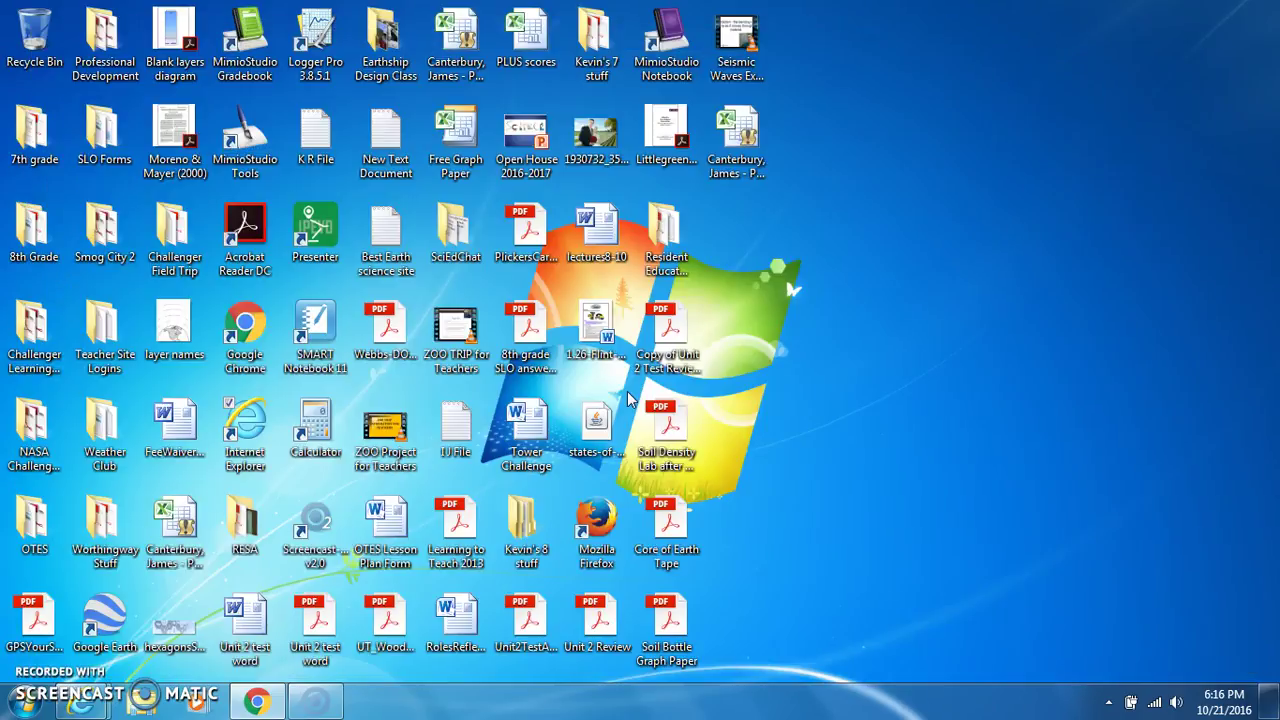
{"action": "left_click", "coordinate": [930, 347]}
{"action": "left_click", "coordinate": [44, 653]}
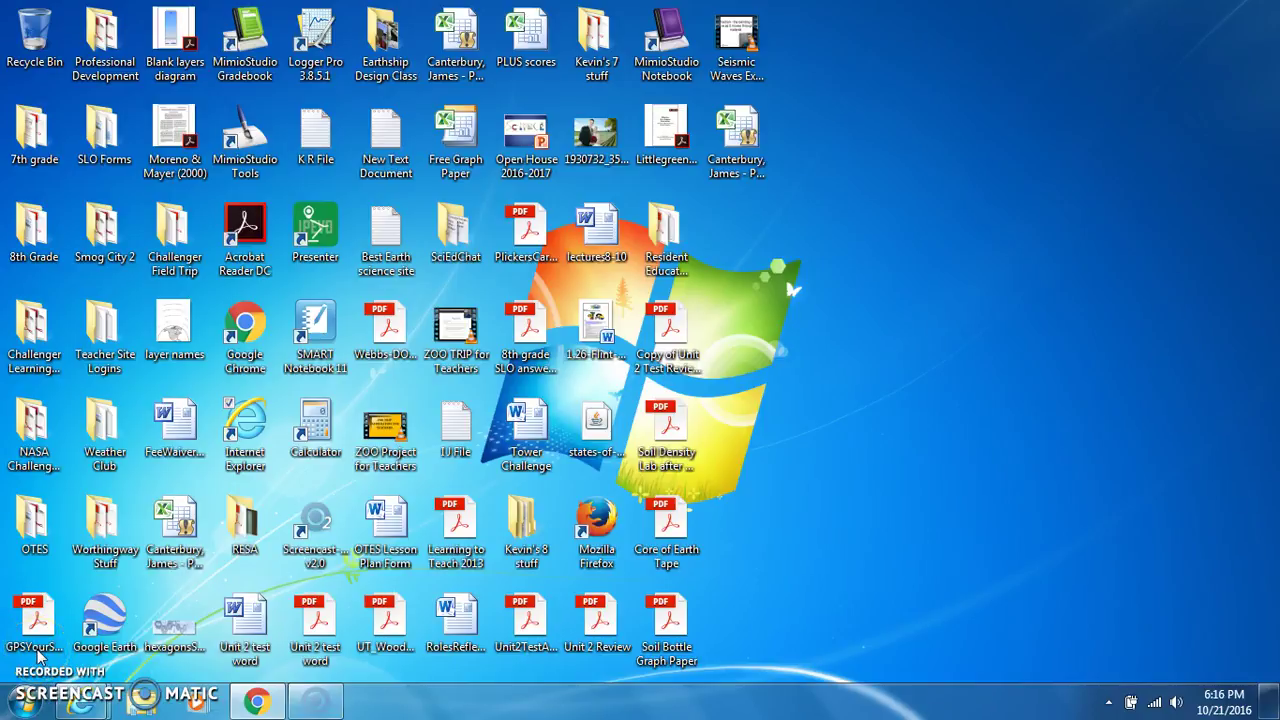